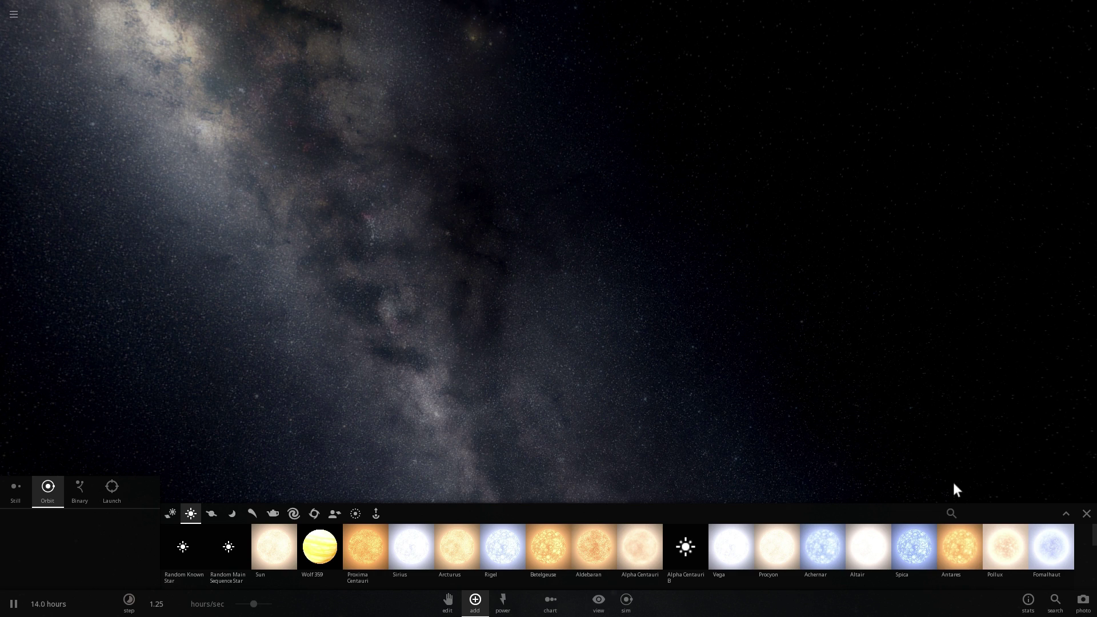
Show the star catalogue with Antares's info card displayed
mouse_move(960, 559)
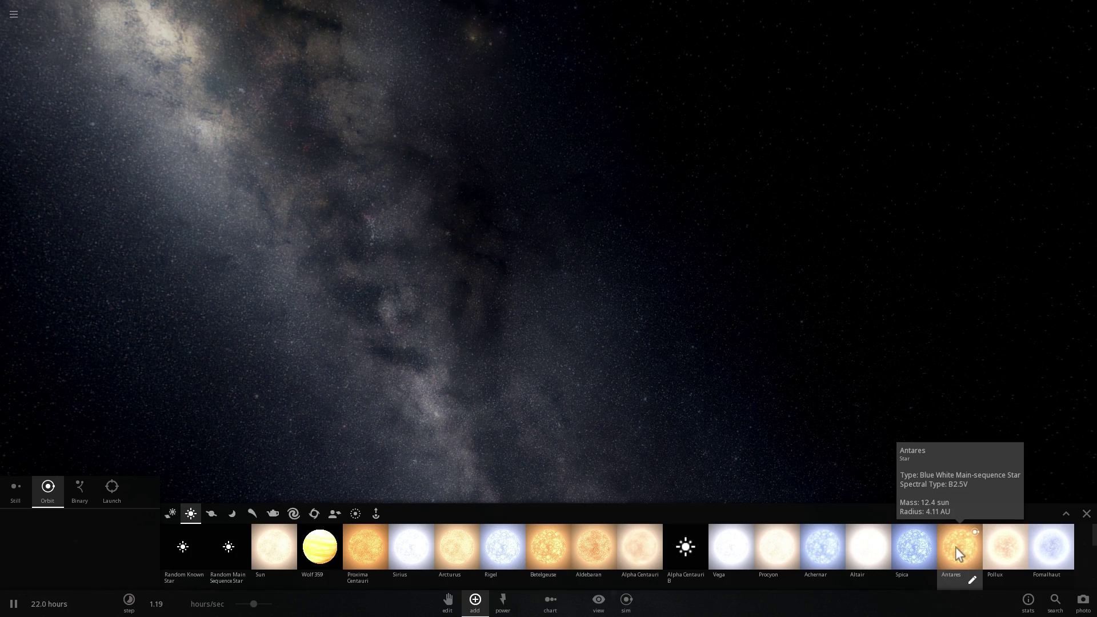
Place Antares in empty space and view its properties: mass 12.4 sun, radius 4.11 AU
click(956, 548)
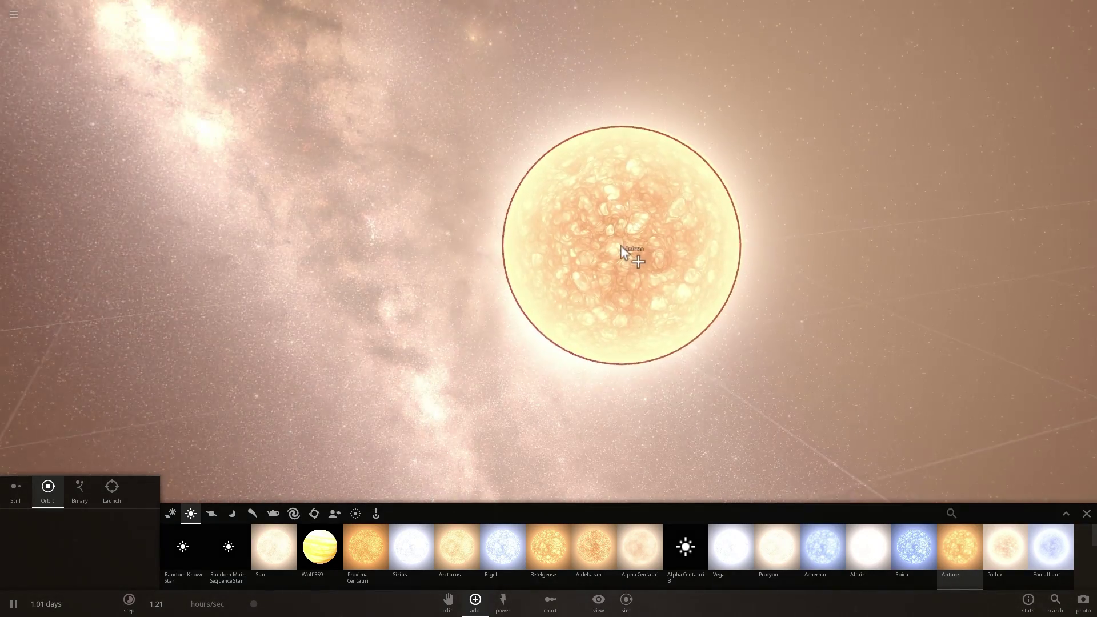
click(592, 237)
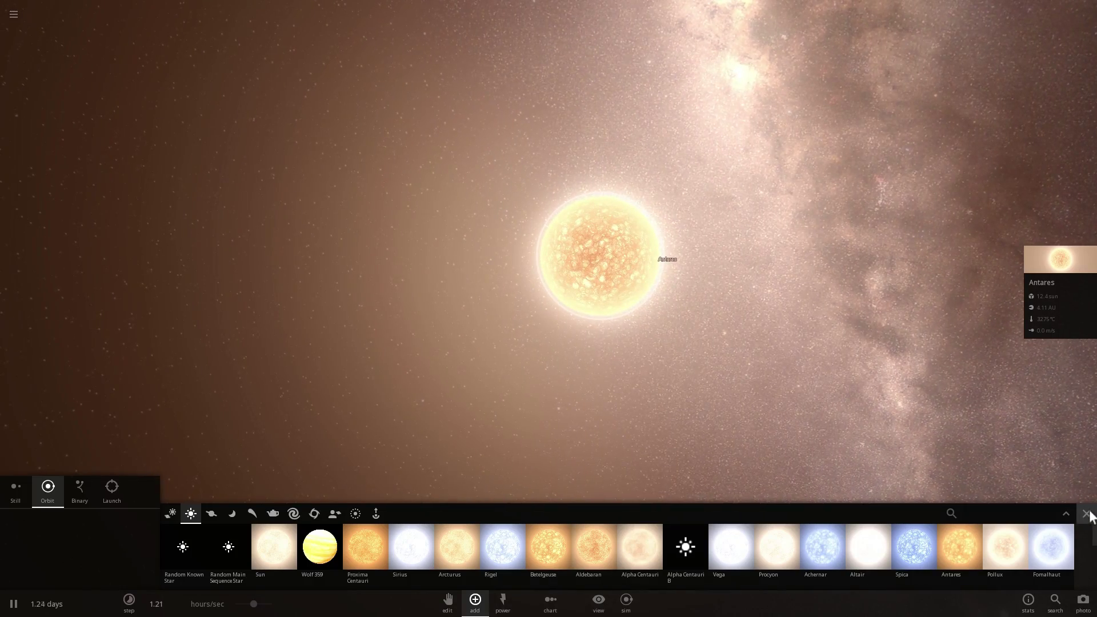
click(1087, 514)
click(1058, 258)
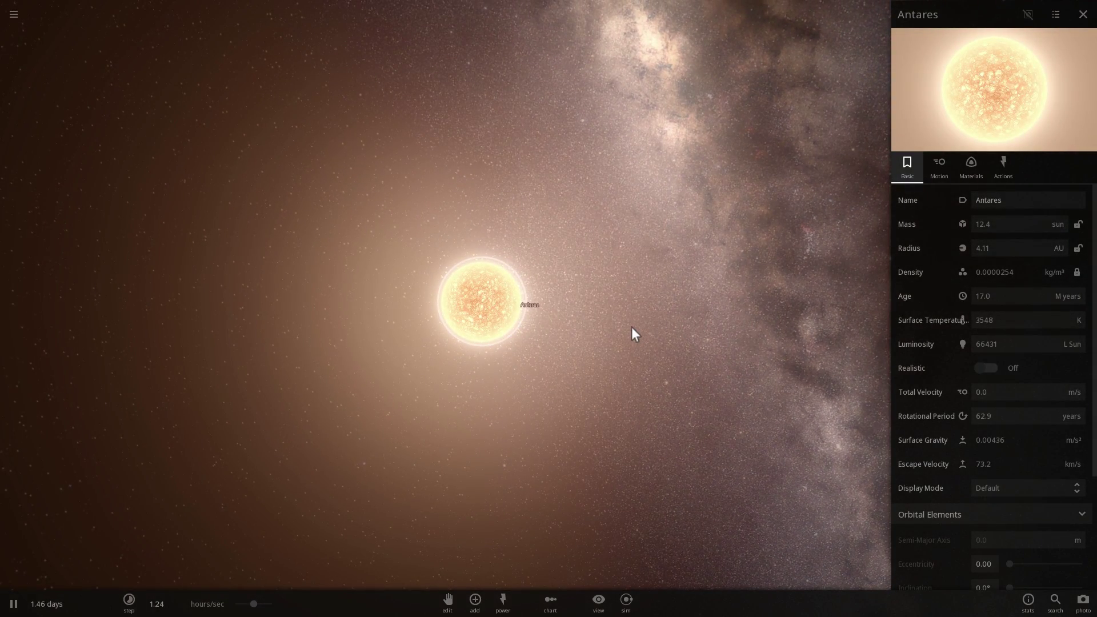
drag(632, 327, 714, 325)
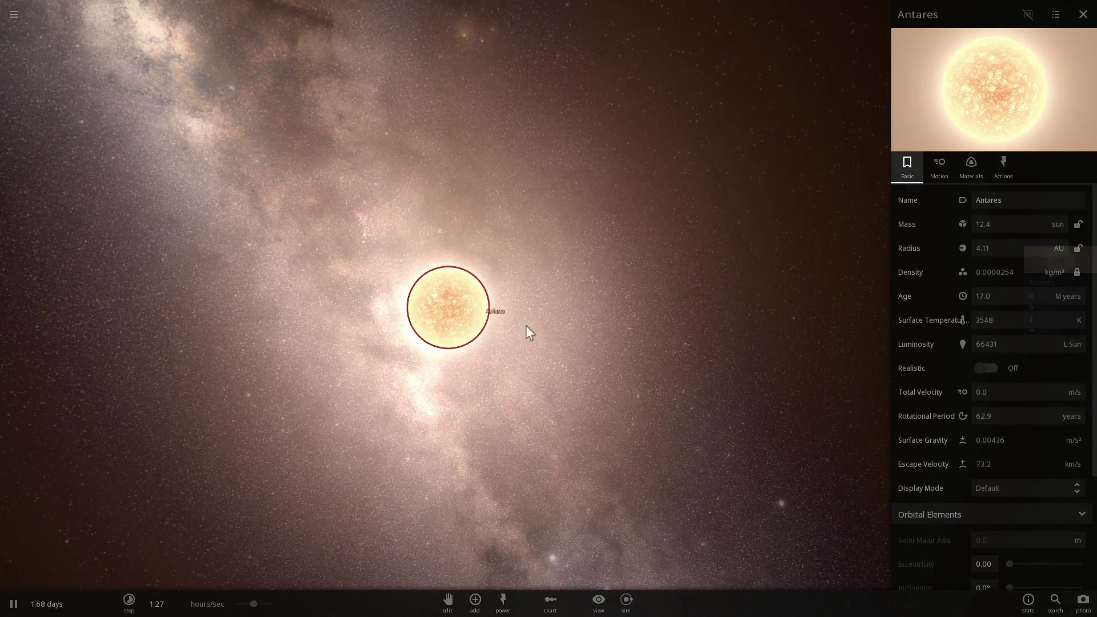
drag(571, 351, 473, 338)
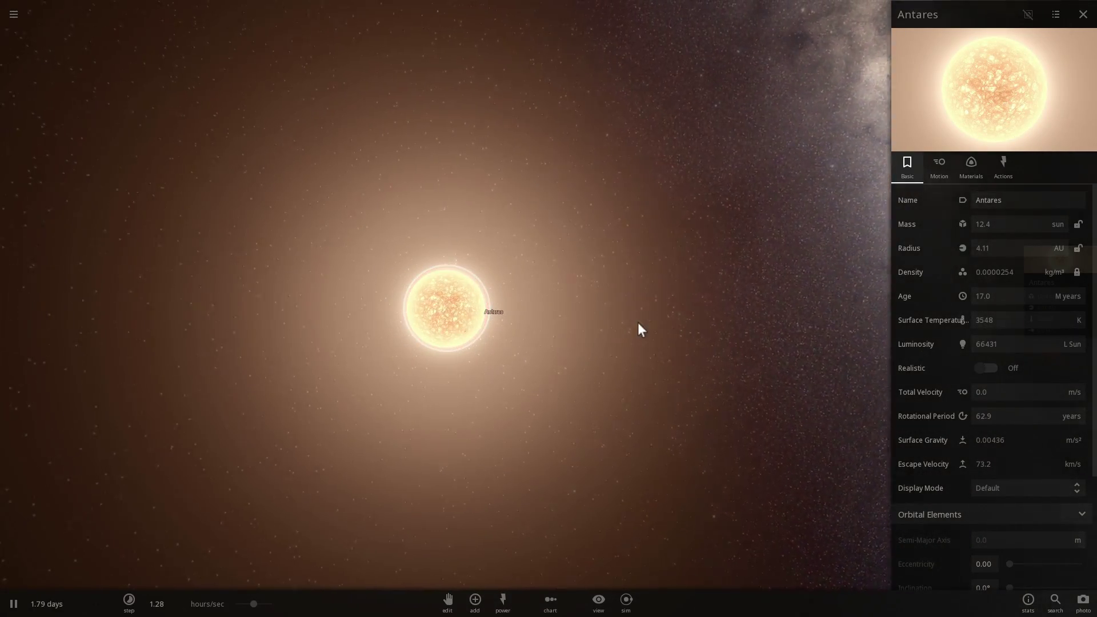
Speed up the simulation slightly so Antares goes nova
scroll(787, 354, down, 2)
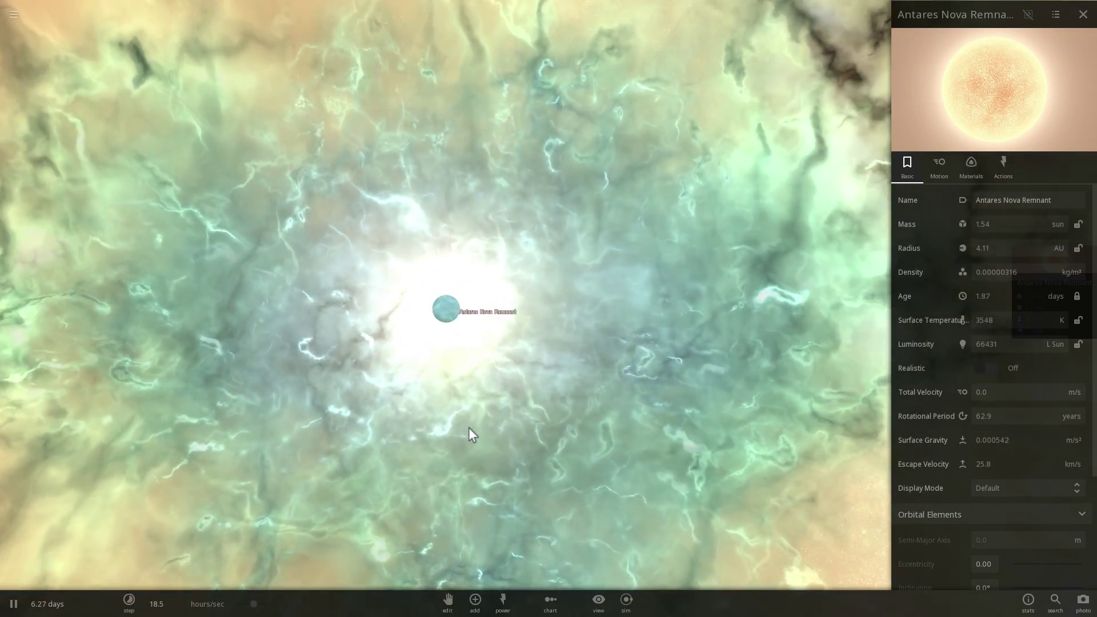
scroll(469, 428, up, 3)
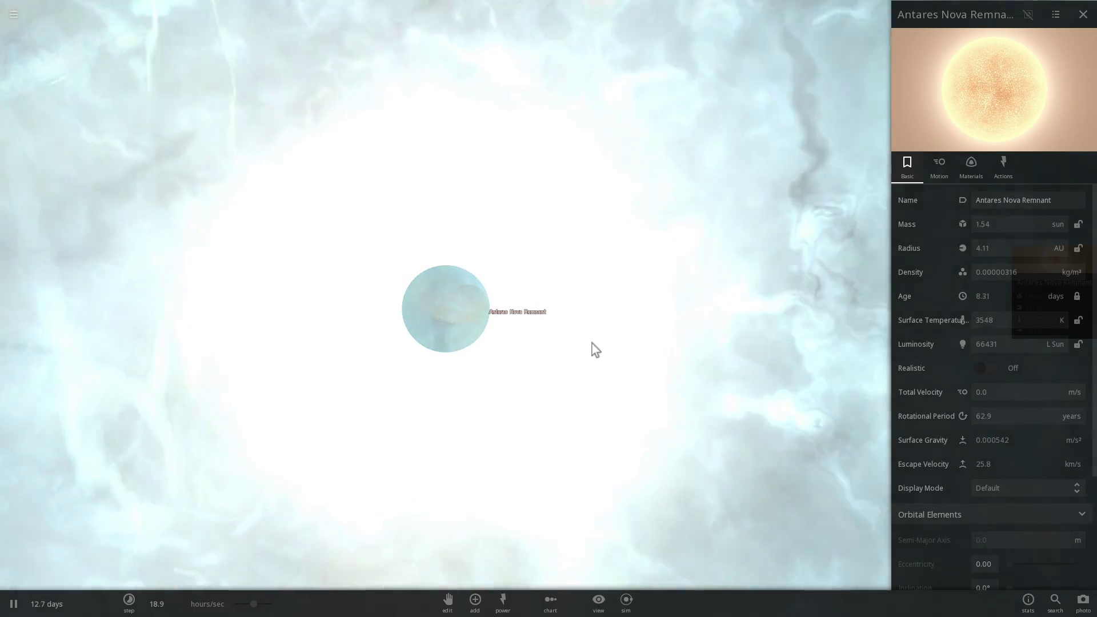
scroll(588, 344, down, 3)
scroll(578, 350, down, 2)
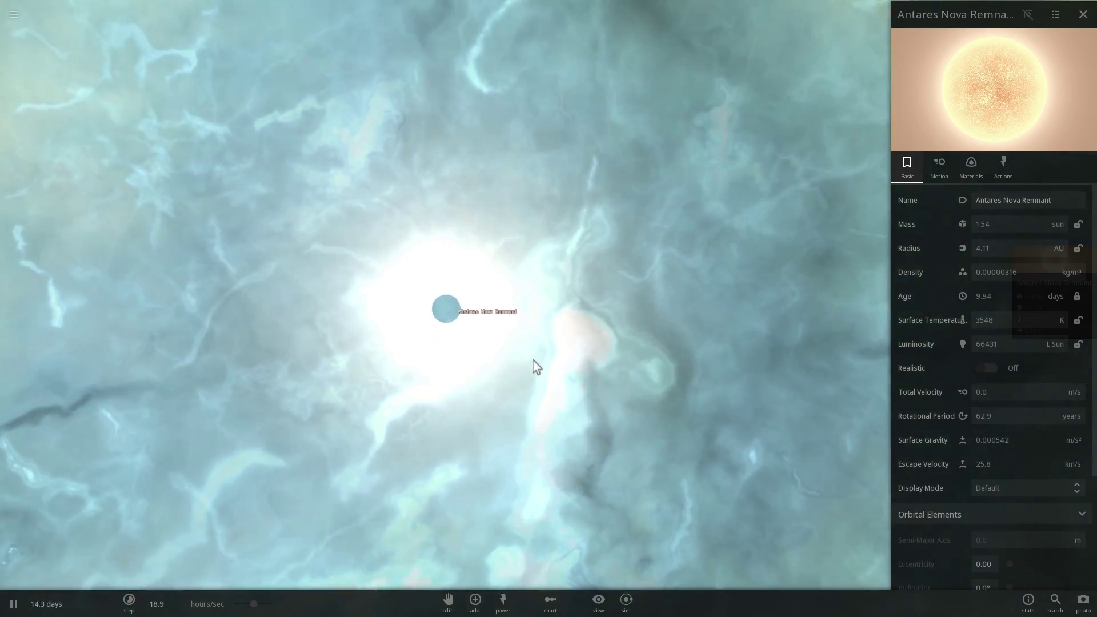
scroll(580, 354, down, 2)
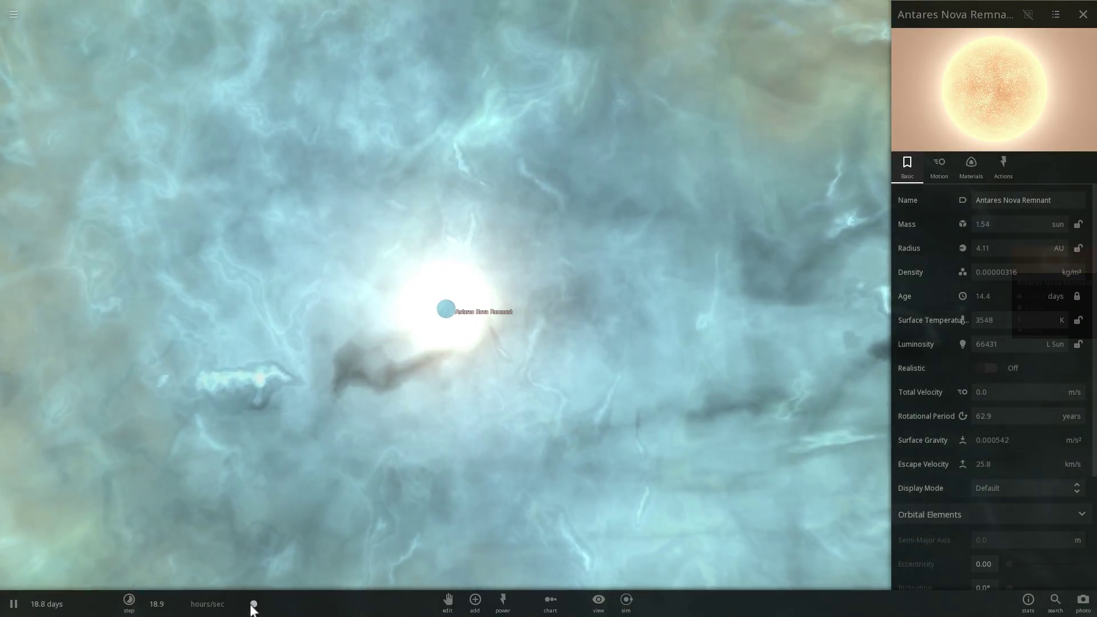
drag(254, 604, 295, 604)
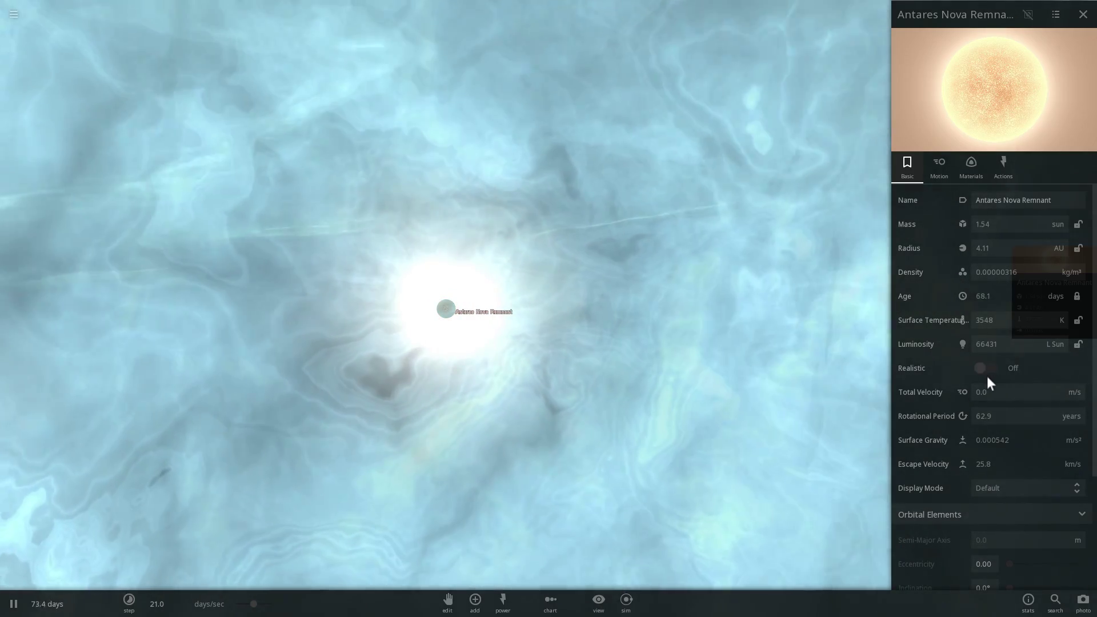
Make the remnant realistic with mass 1.40 sun, giving a 12.9 km radius
click(988, 368)
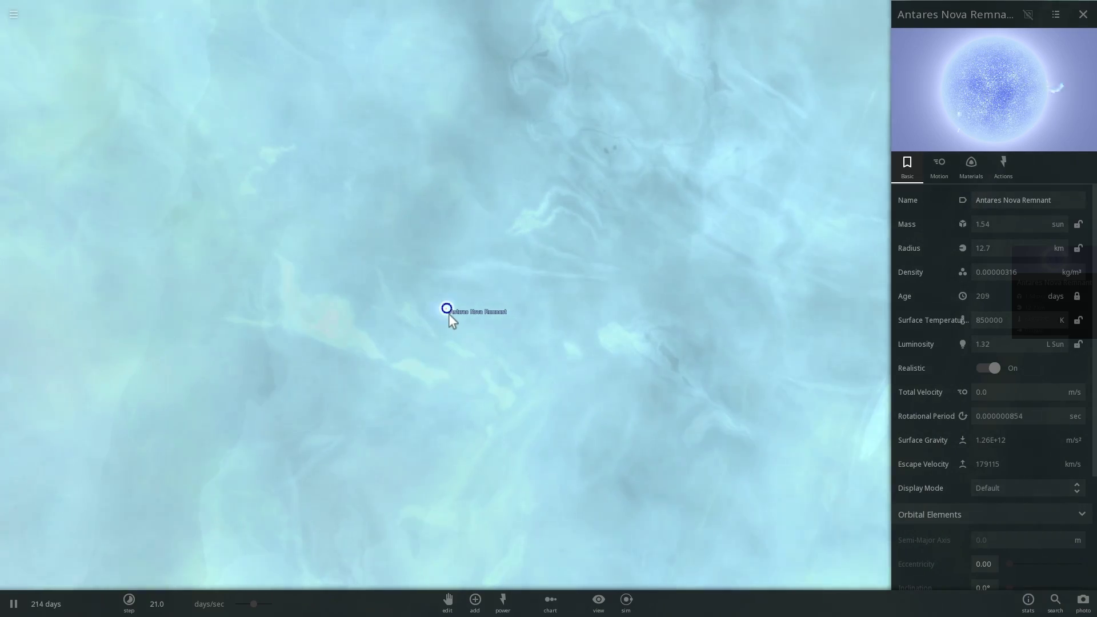
scroll(448, 314, up, 5)
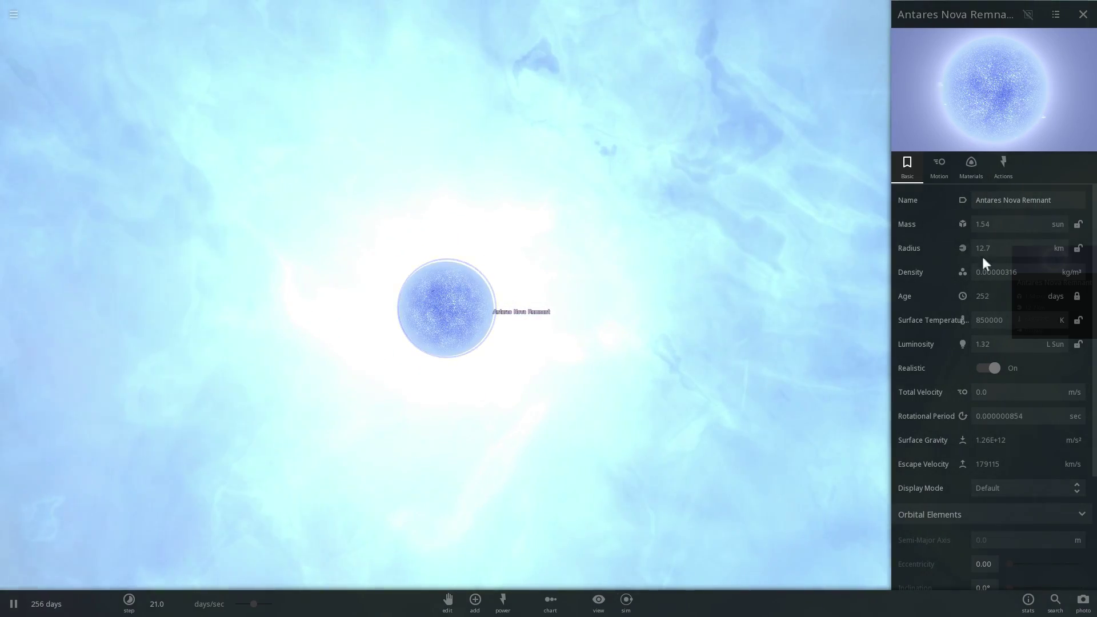
scroll(629, 302, up, 4)
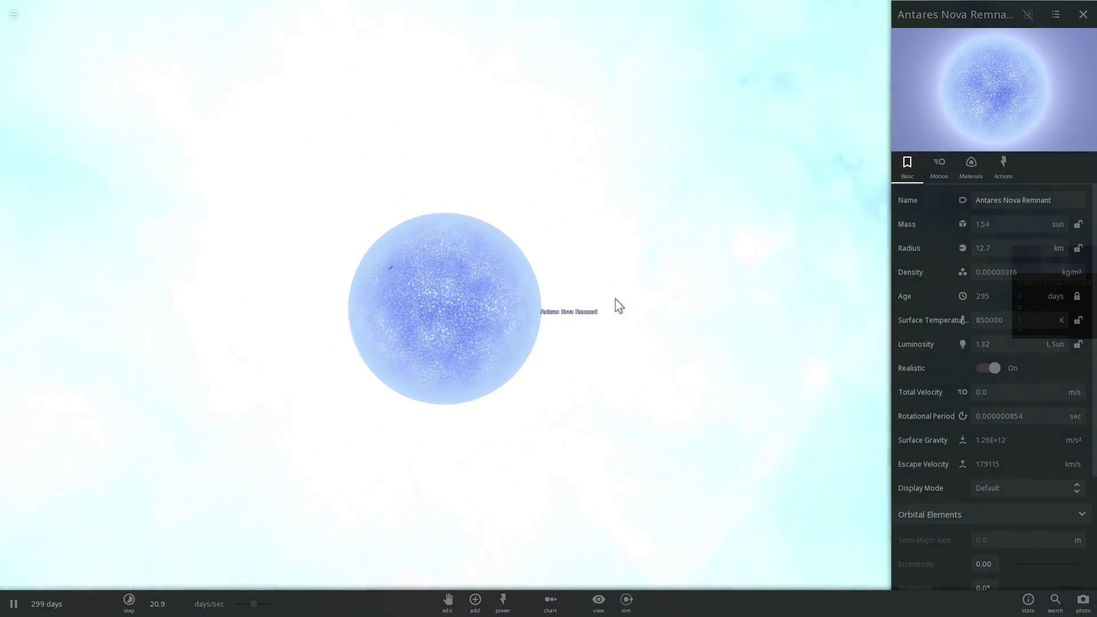
scroll(557, 303, up, 3)
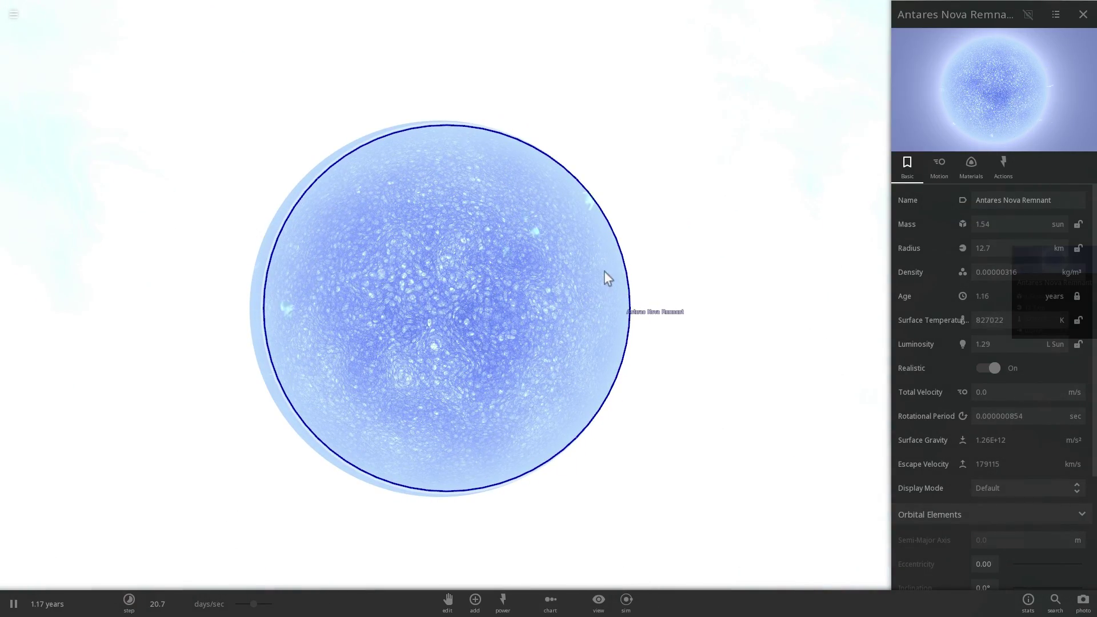
scroll(604, 271, down, 5)
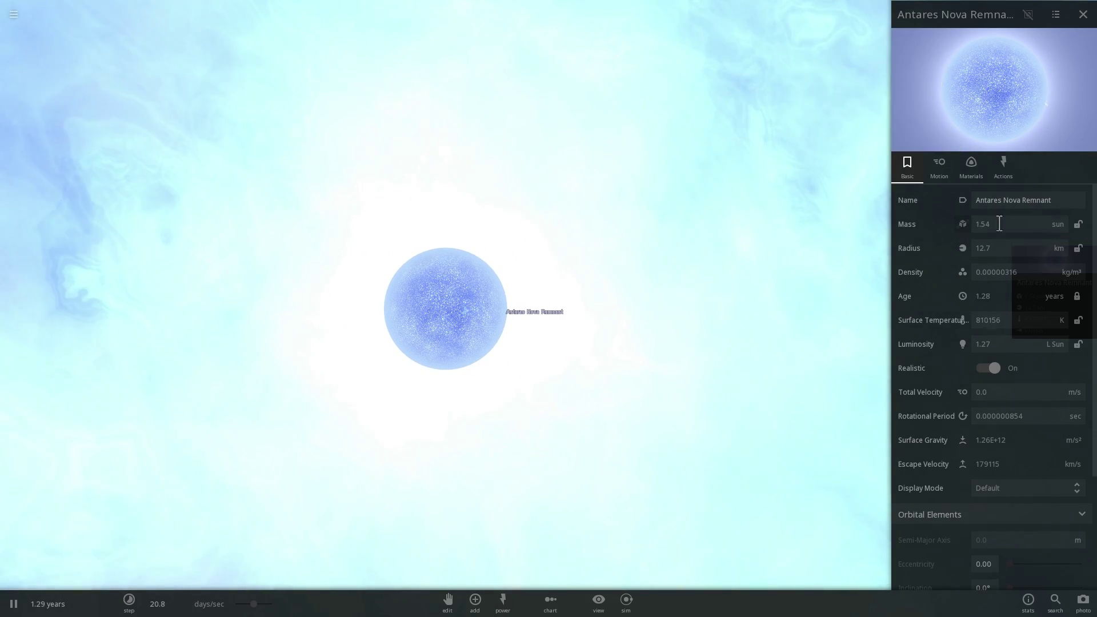
mouse_move(1017, 224)
text(1)
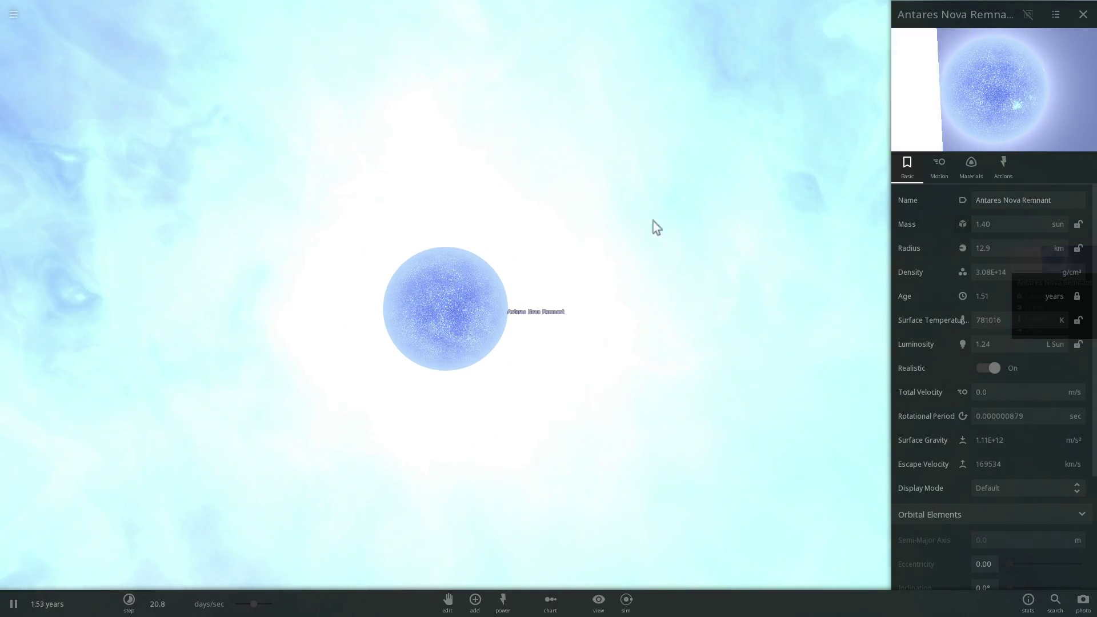
scroll(628, 235, down, 5)
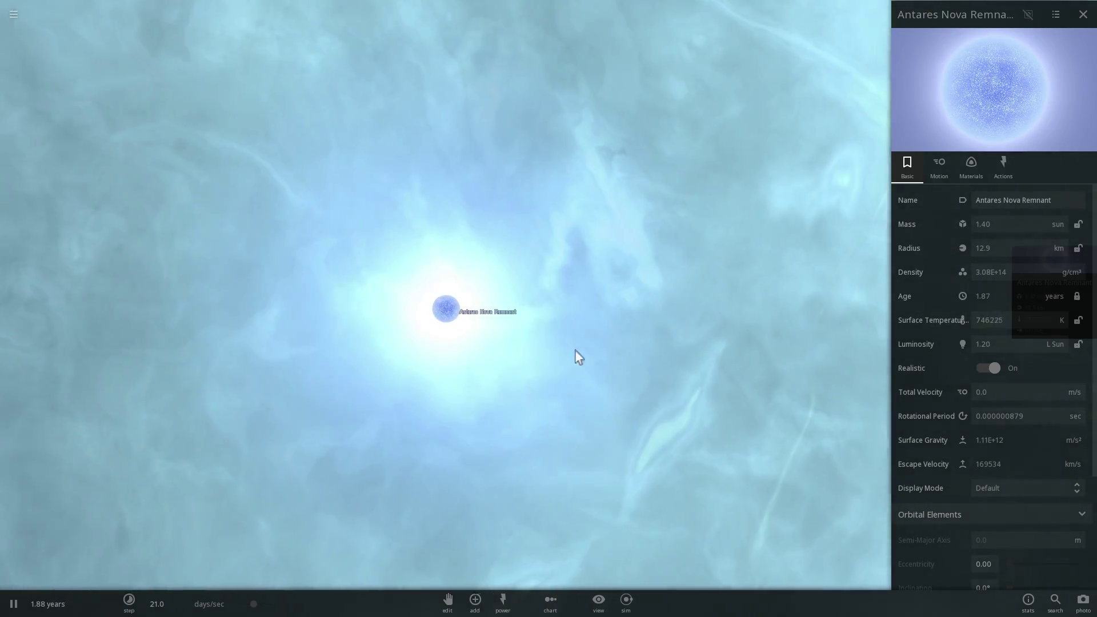
Apply MakePulsar for a 300000000 Tesla magnetic field and turn particle jets on
click(974, 165)
scroll(1002, 325, down, 3)
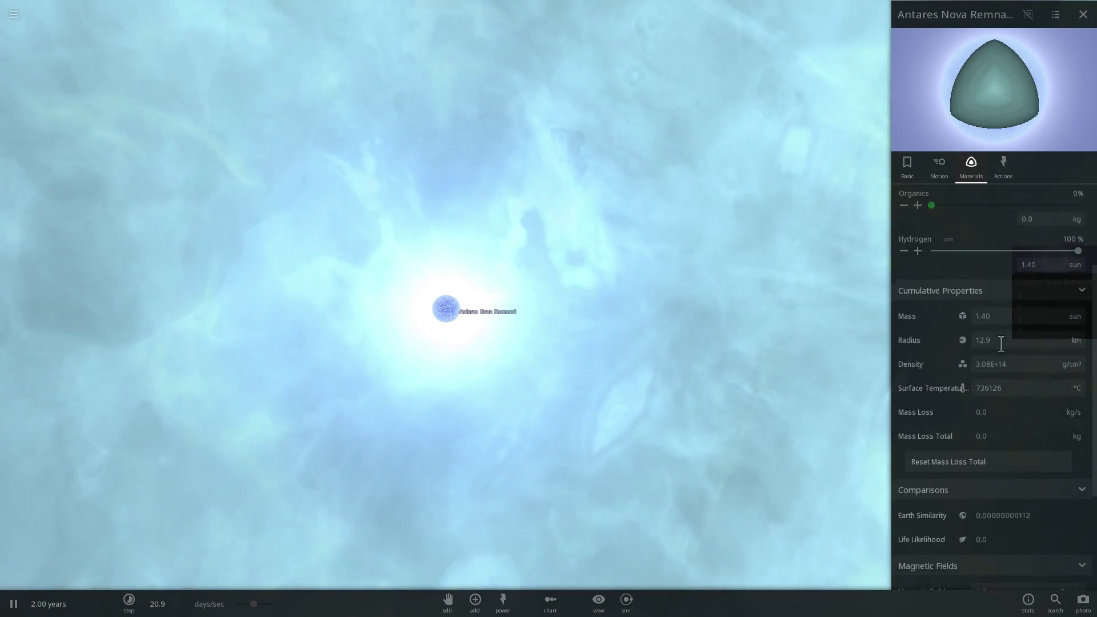
scroll(1000, 344, down, 3)
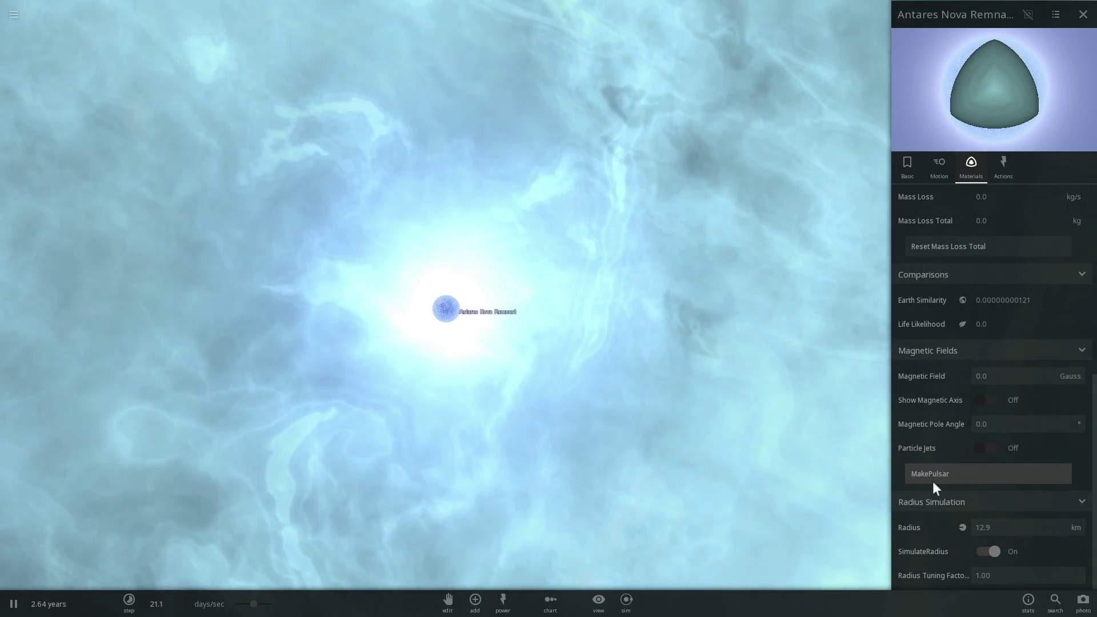
click(930, 474)
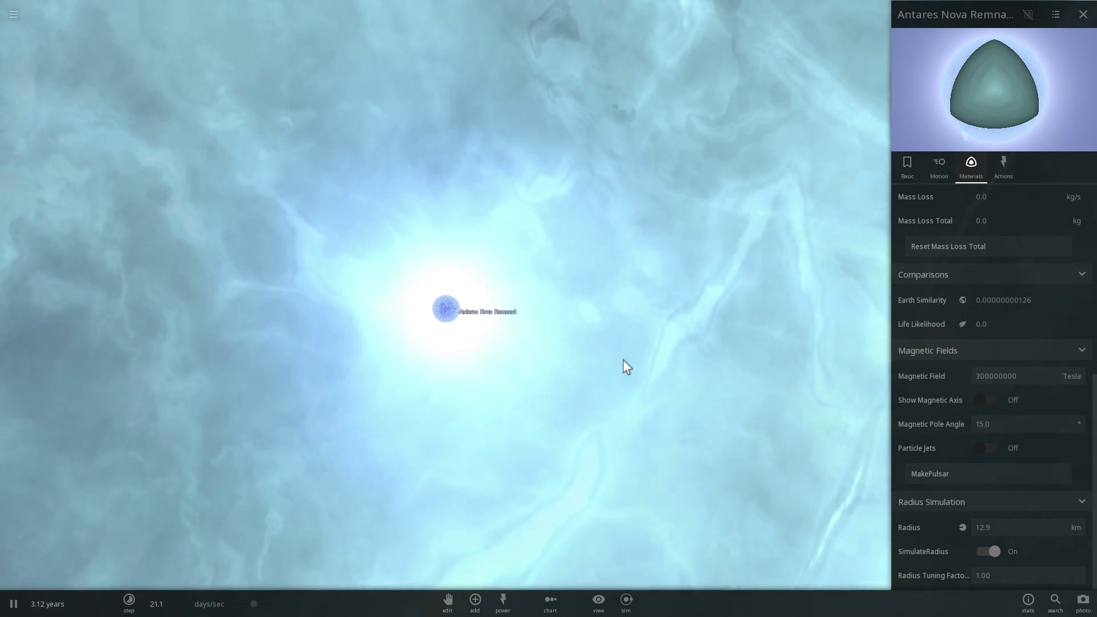
click(989, 448)
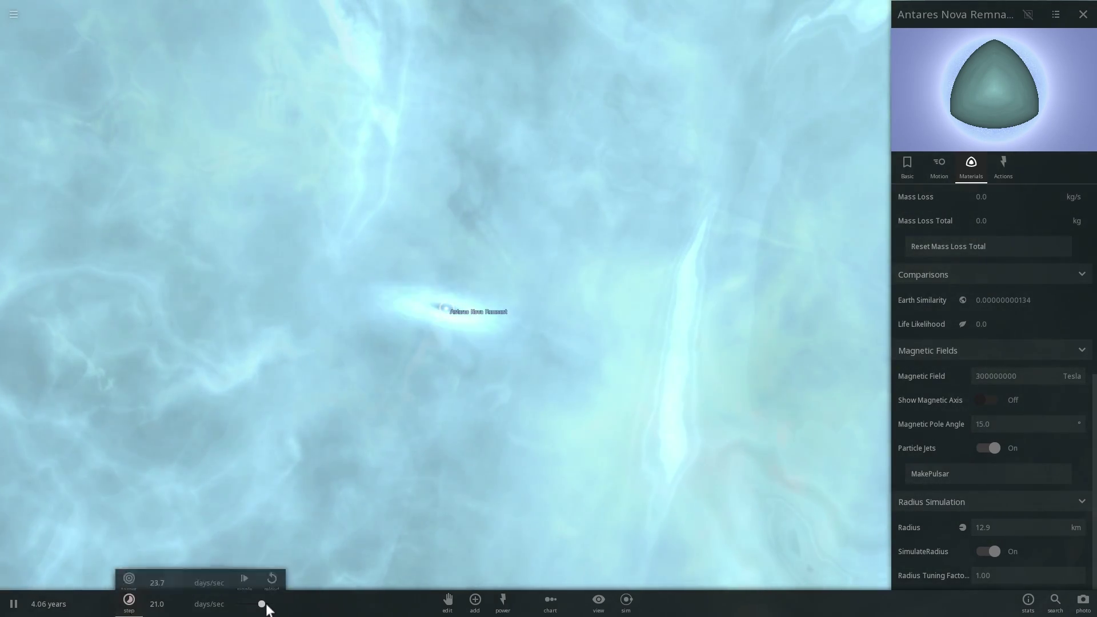
Run time at years per second to about 40380 years, then slow it back down
drag(267, 606, 274, 609)
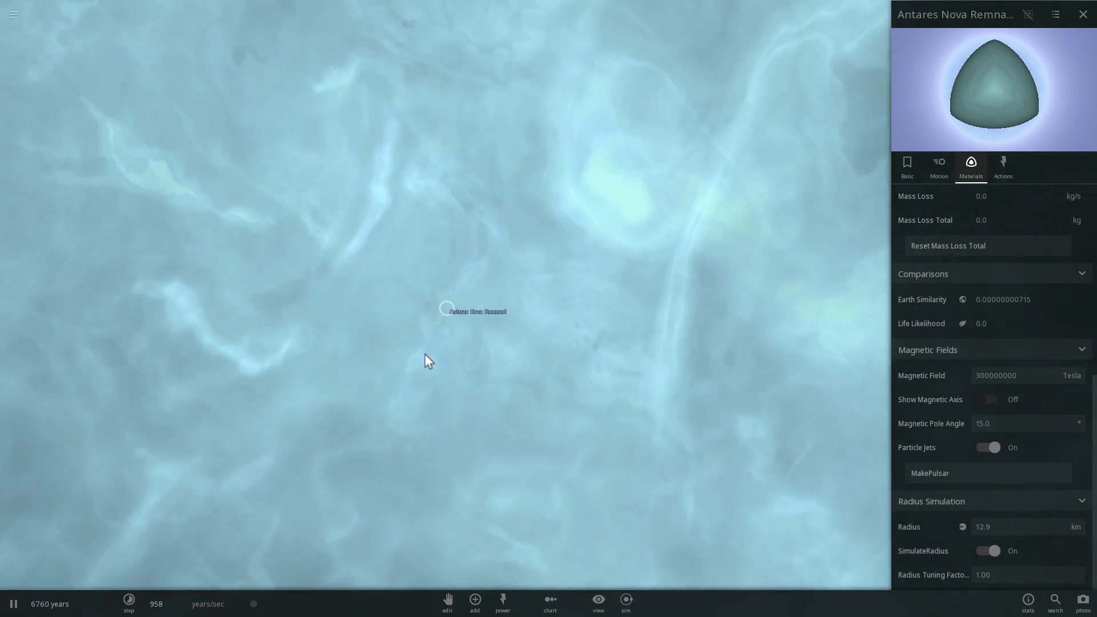
scroll(422, 352, down, 5)
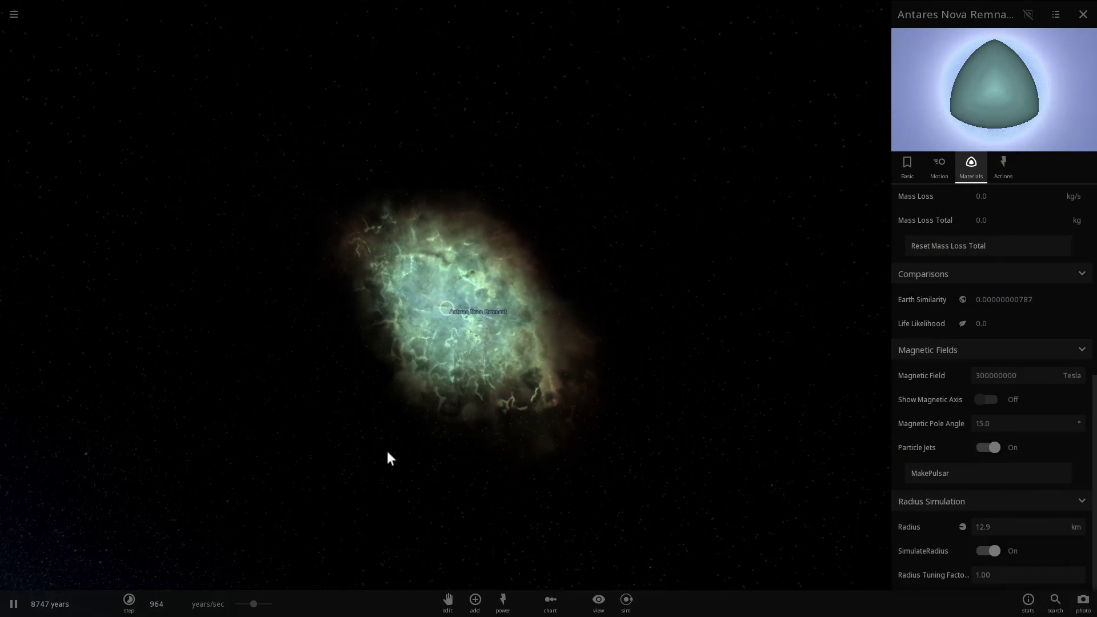
drag(258, 603, 269, 603)
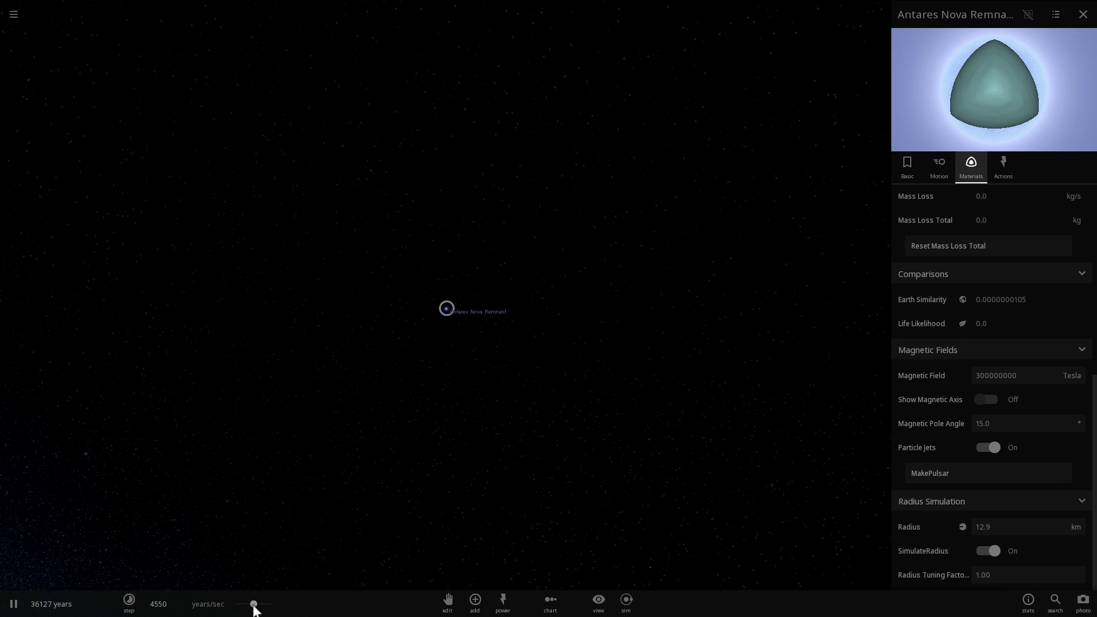
drag(238, 605, 233, 604)
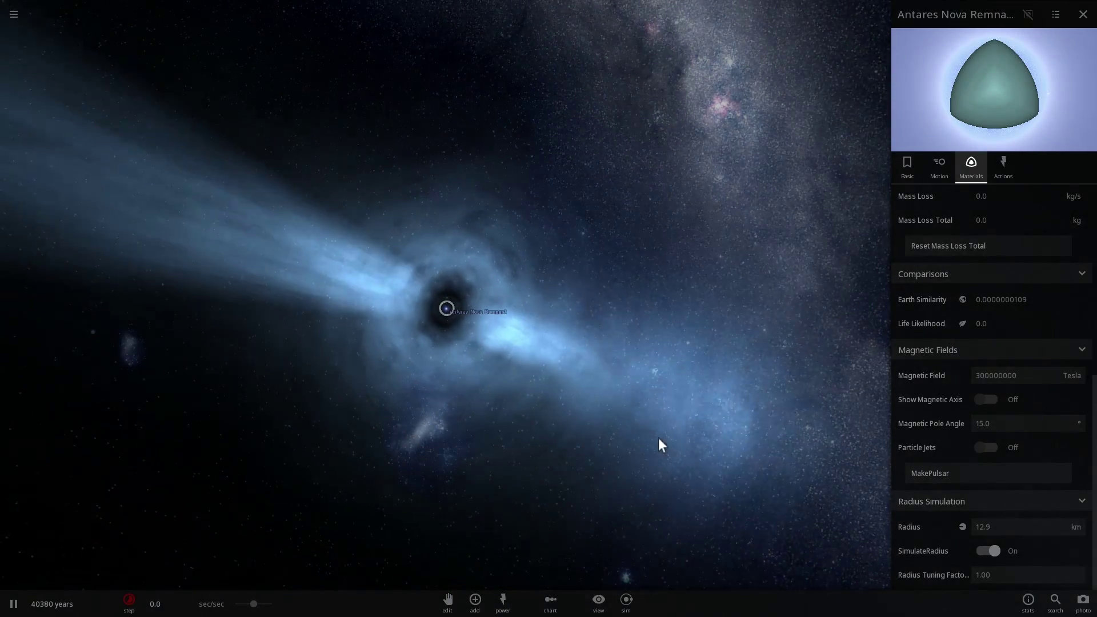
Rename the remnant to 'Lich' and close its properties panel
click(908, 167)
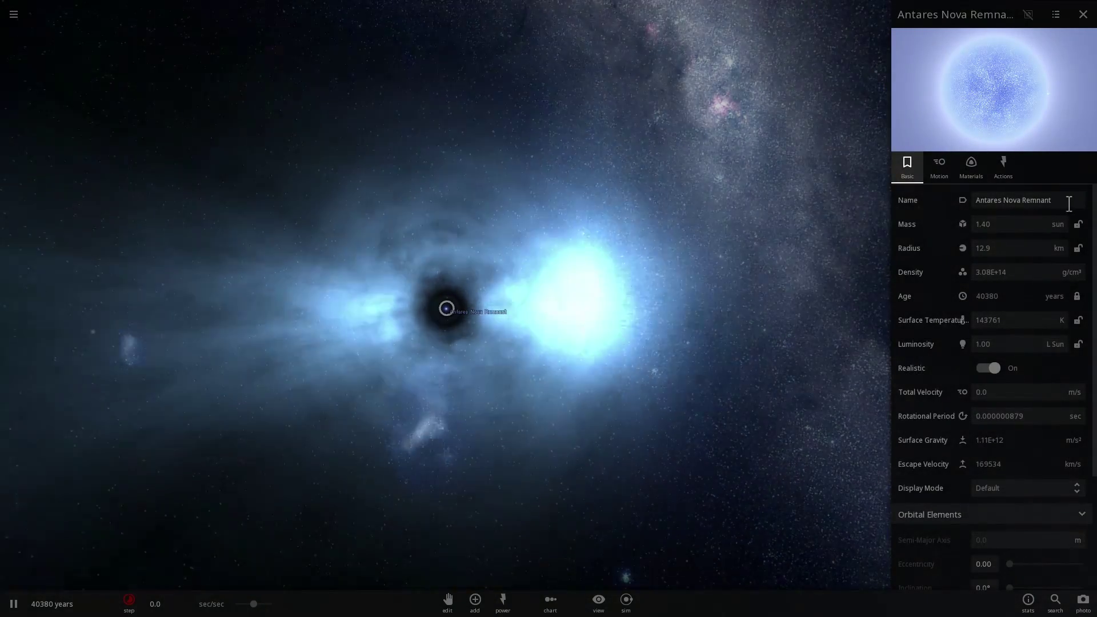
triple_click(1069, 204)
text(Lich)
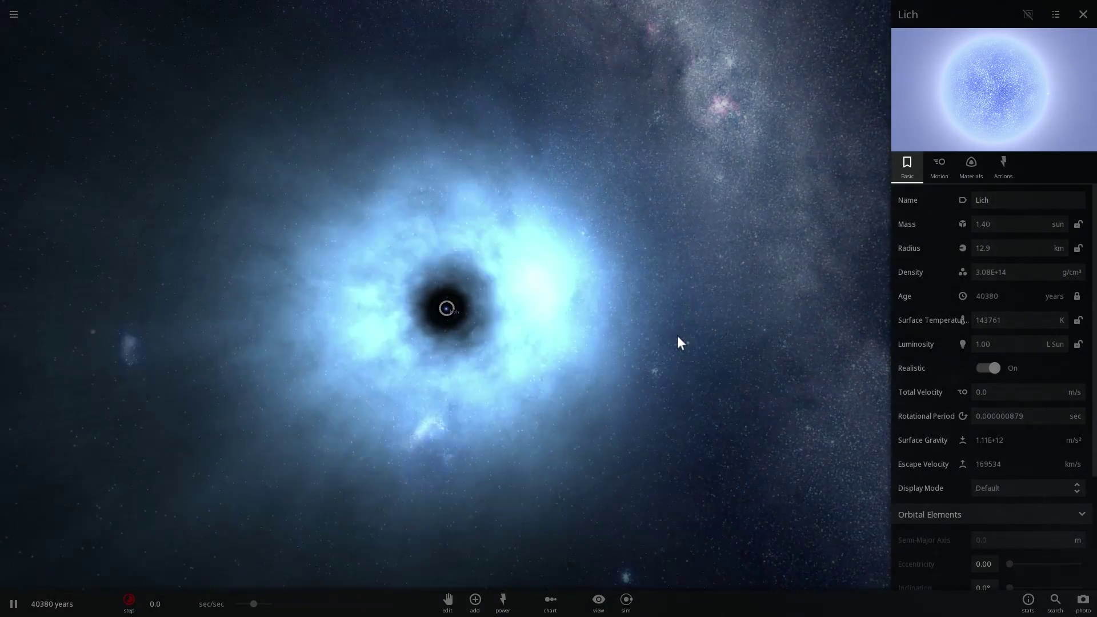
click(678, 337)
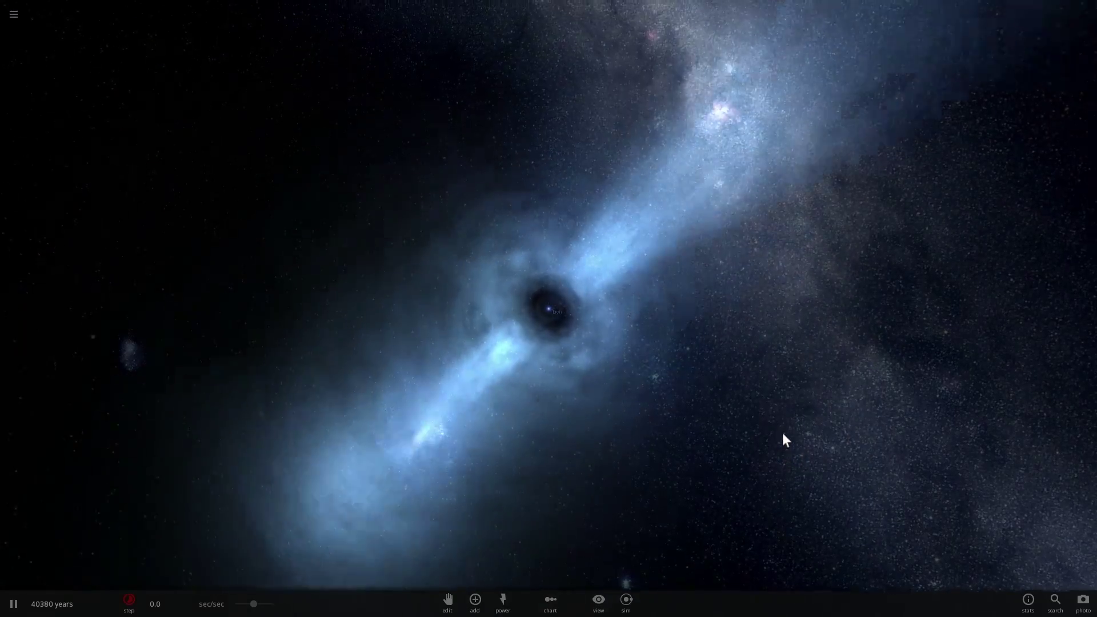
Orbit around the pulsar, lower the simulation speed, and zoom to view its disk and jets
mouse_move(783, 434)
mouse_down()
mouse_move(779, 268)
mouse_move(762, 370)
mouse_move(787, 475)
mouse_move(782, 453)
mouse_move(743, 422)
mouse_move(736, 486)
mouse_move(753, 367)
mouse_move(736, 367)
mouse_up()
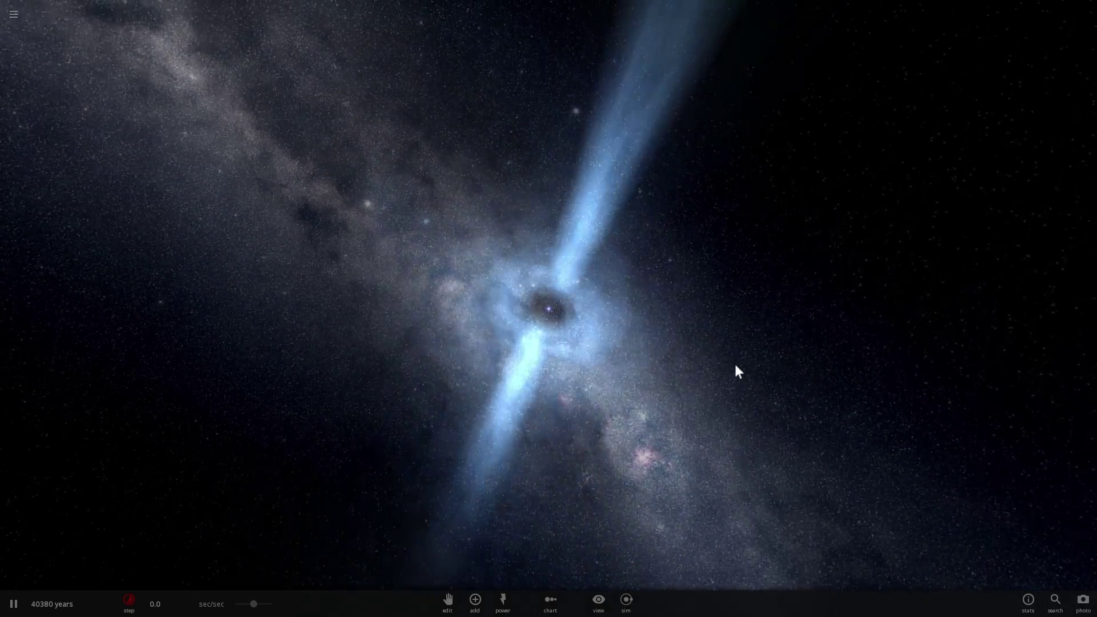
click(235, 605)
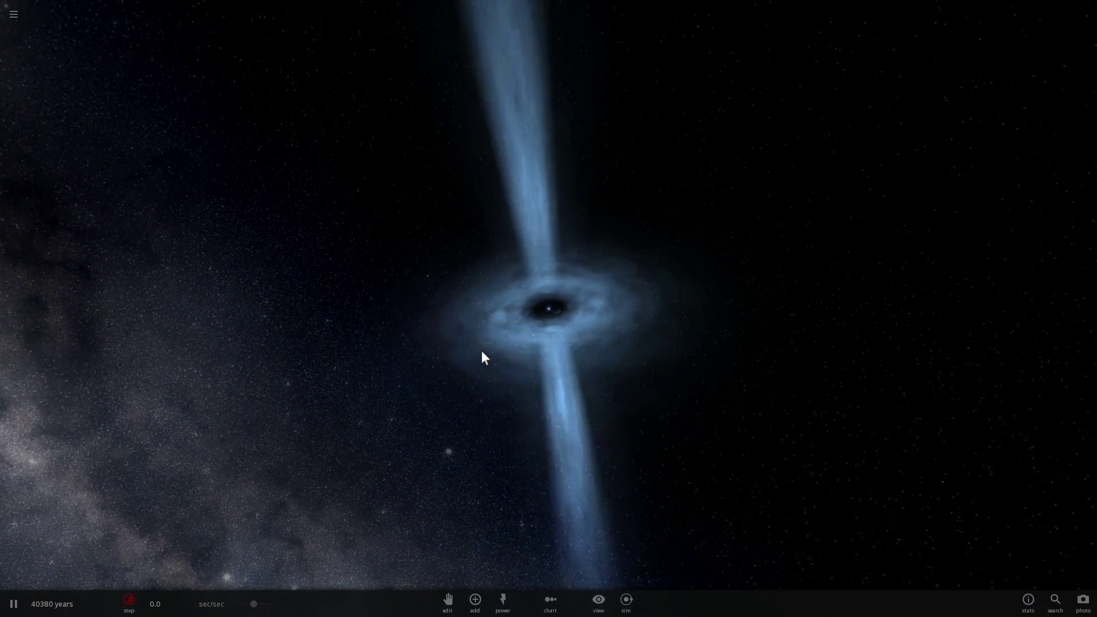
scroll(485, 353, down, 5)
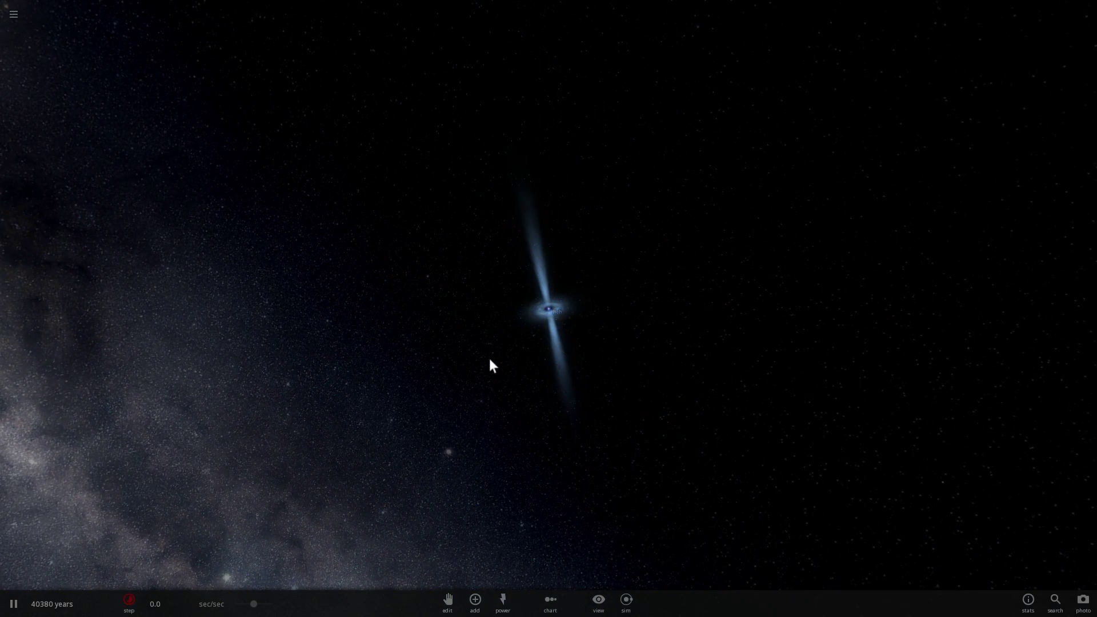
scroll(512, 350, up, 5)
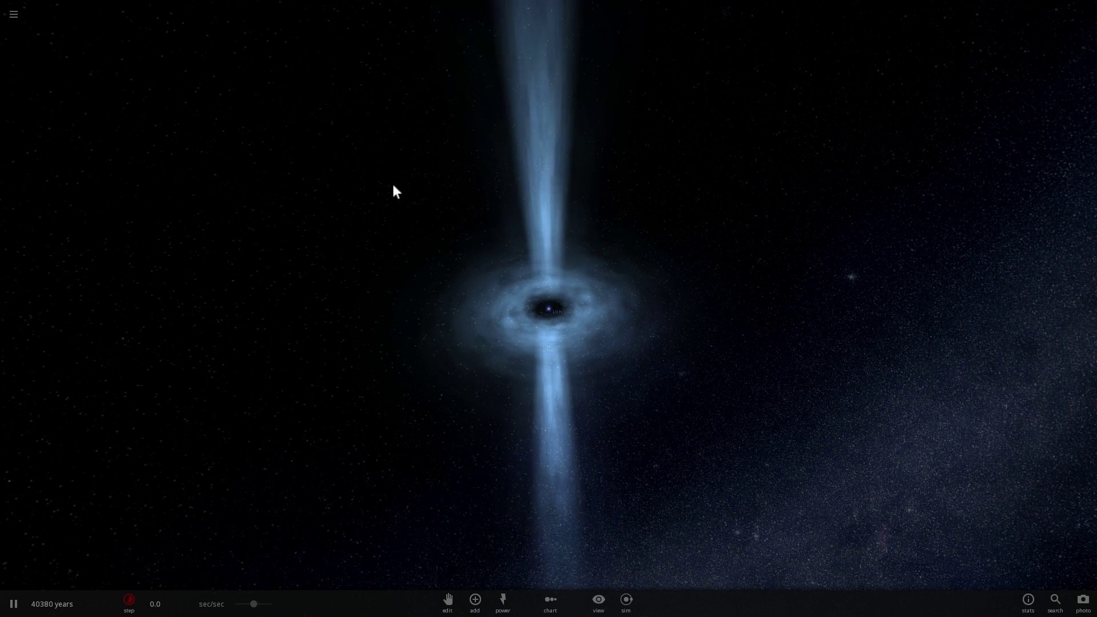
Start a new simulation with one Antares star and a second Antares orbiting it
key(Escape)
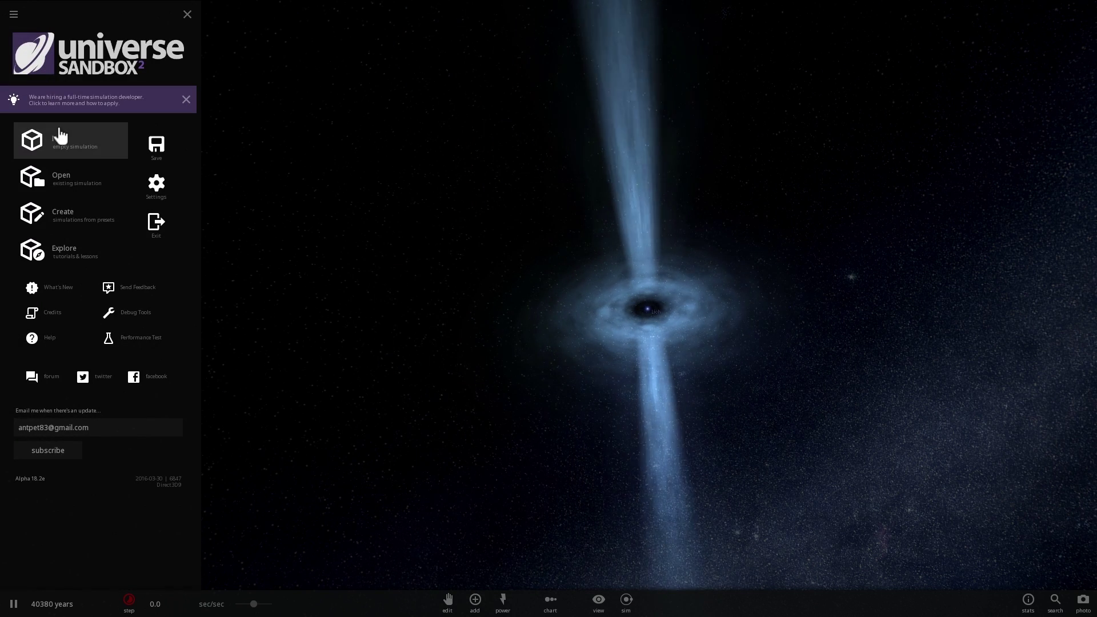
click(60, 136)
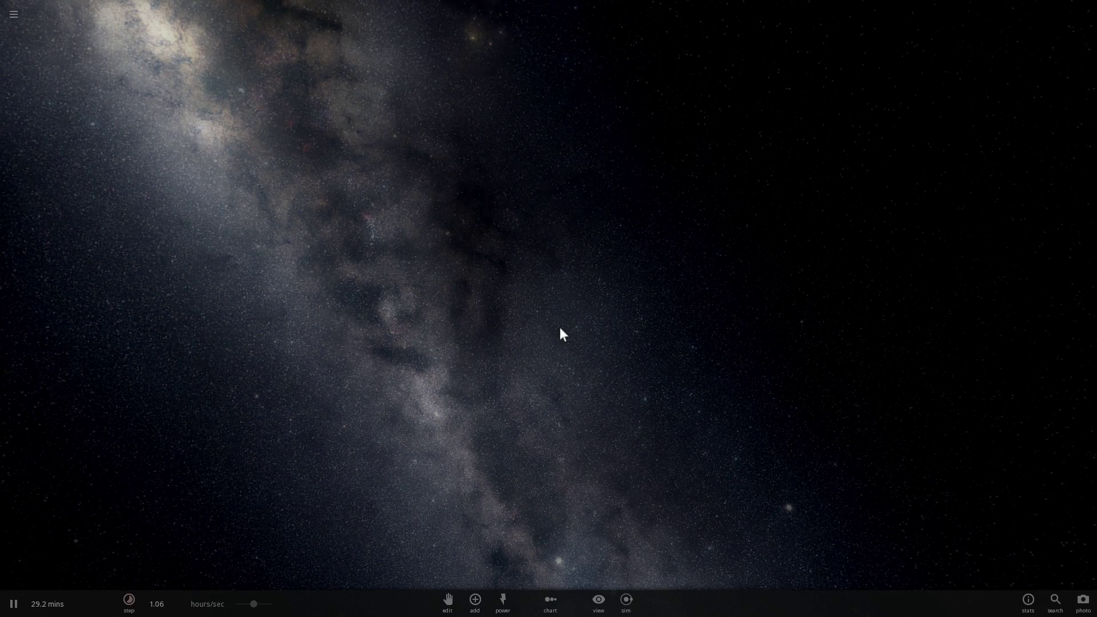
click(499, 318)
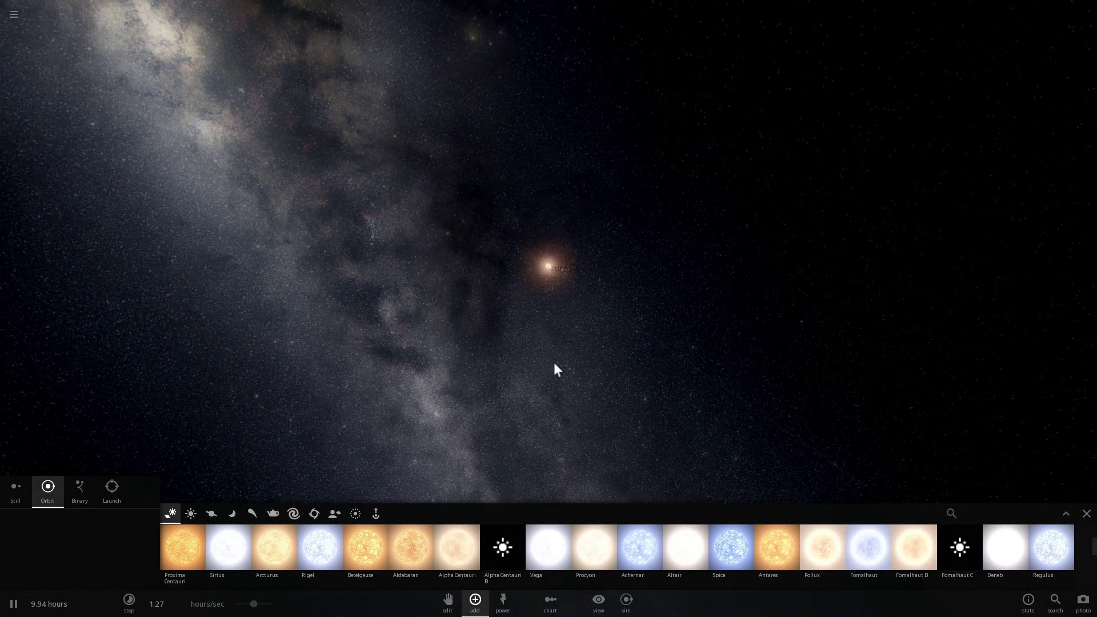
click(558, 268)
click(1056, 265)
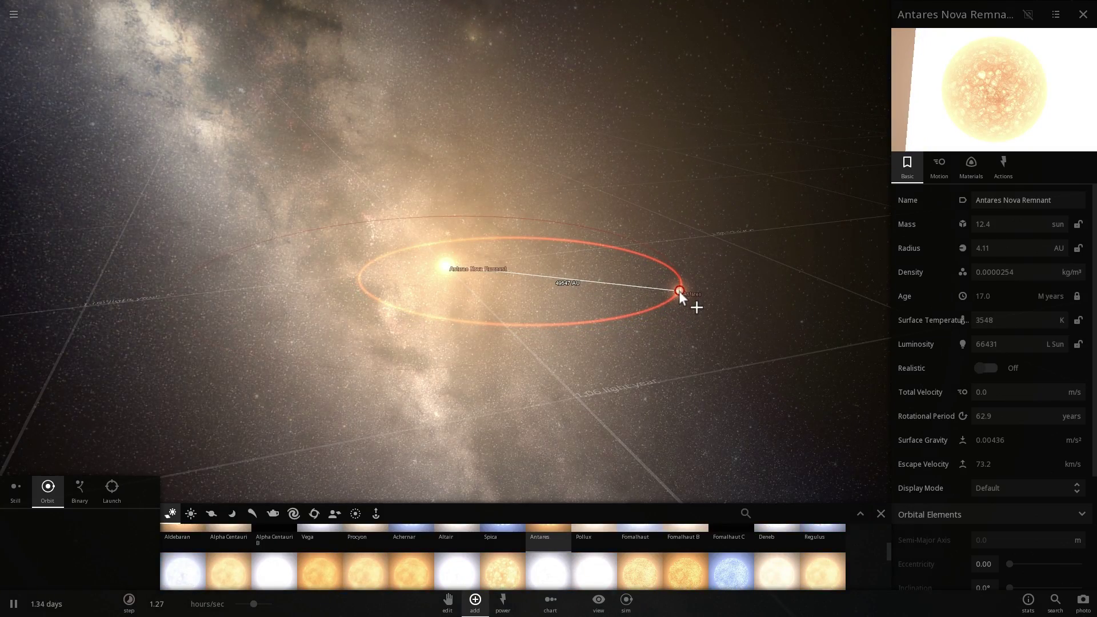
click(679, 290)
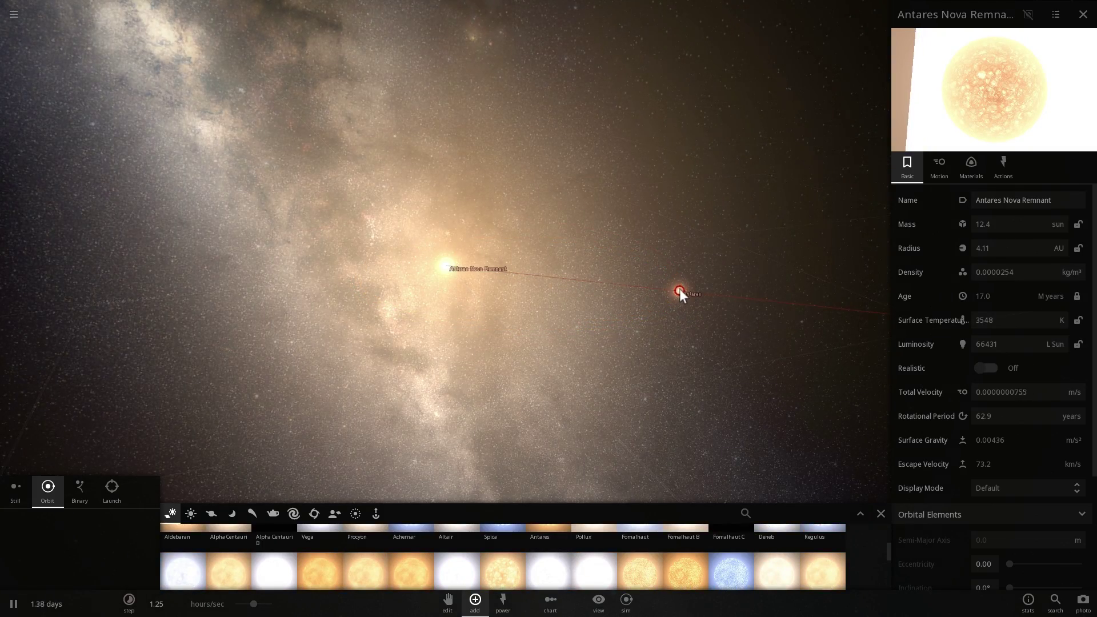
click(995, 368)
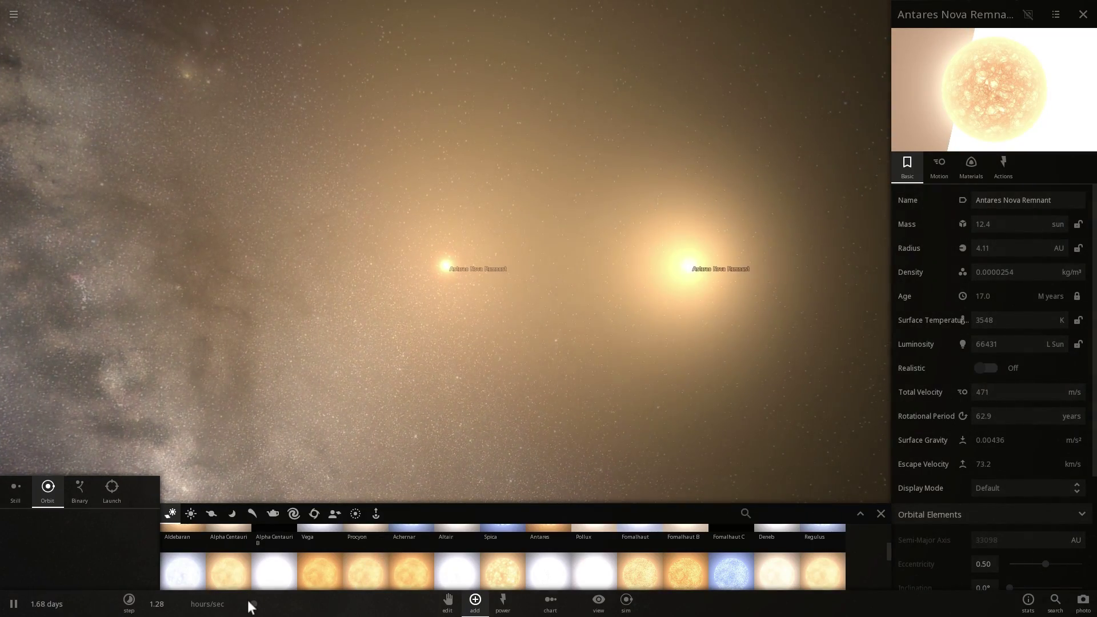
Raise the simulation speed to about 20 hours per second and bring up the add-object catalogue
drag(265, 606, 269, 608)
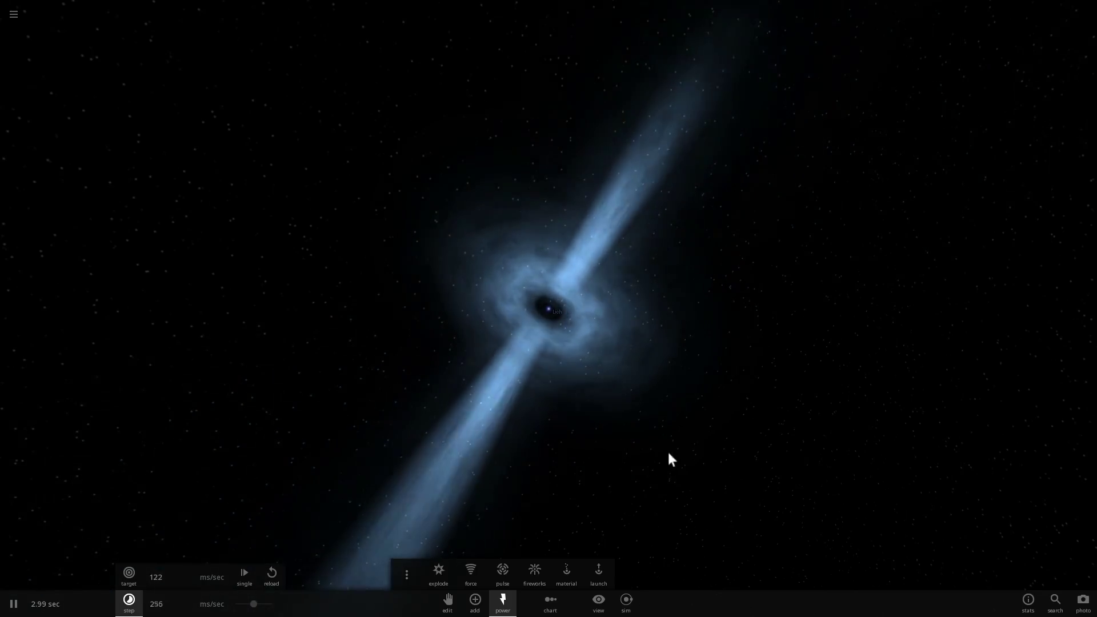
key(Escape)
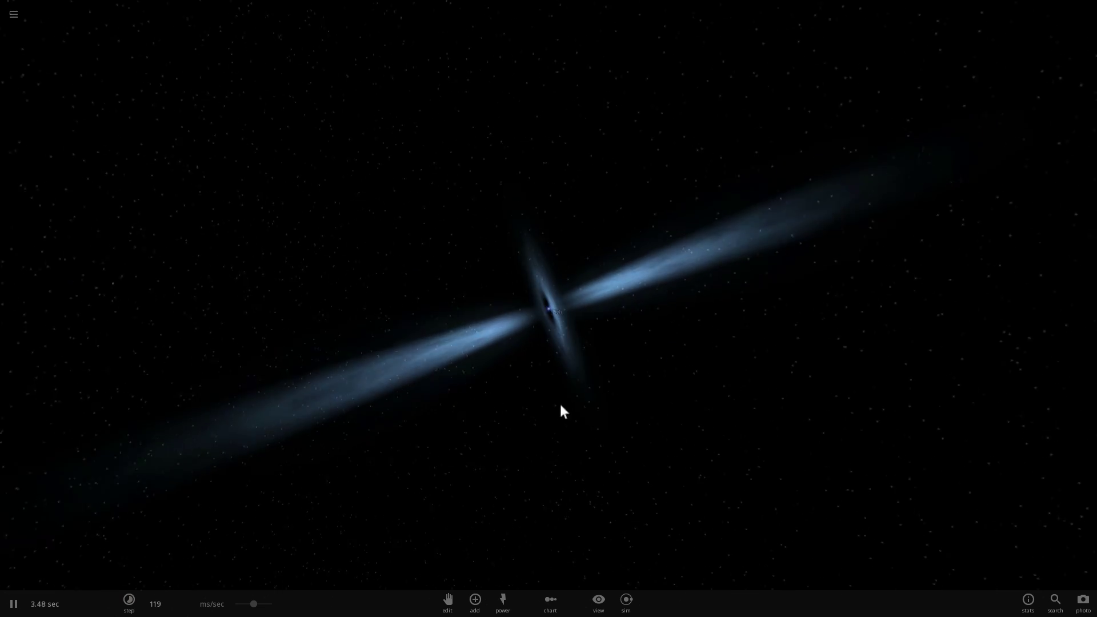
click(474, 600)
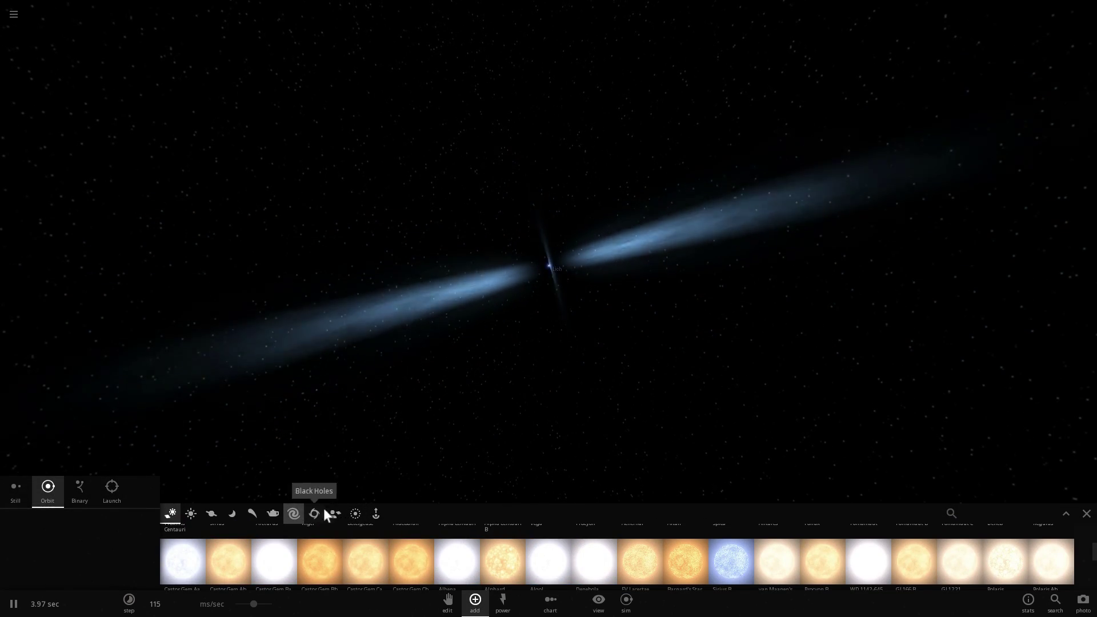
Add the Saturn ring preset of particles around Lich
click(354, 512)
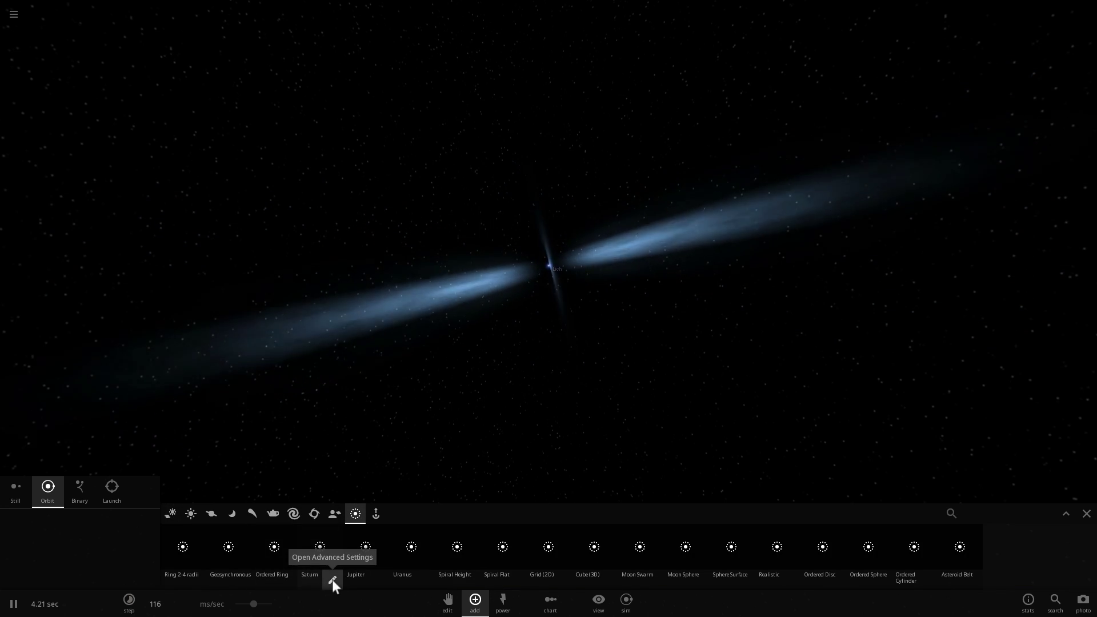
click(331, 579)
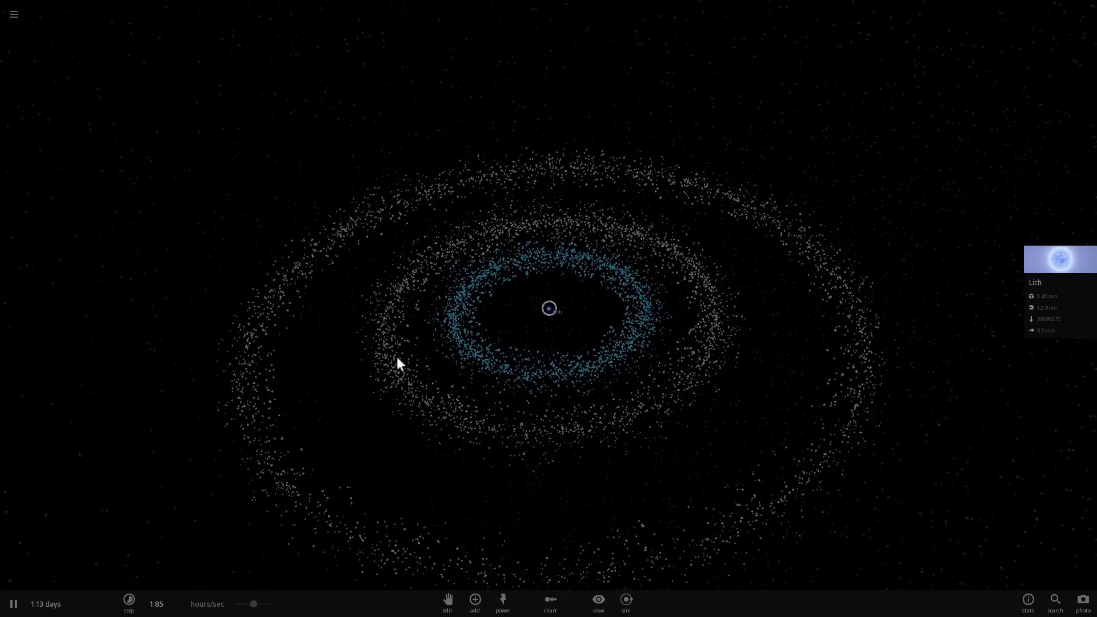
scroll(421, 361, up, 3)
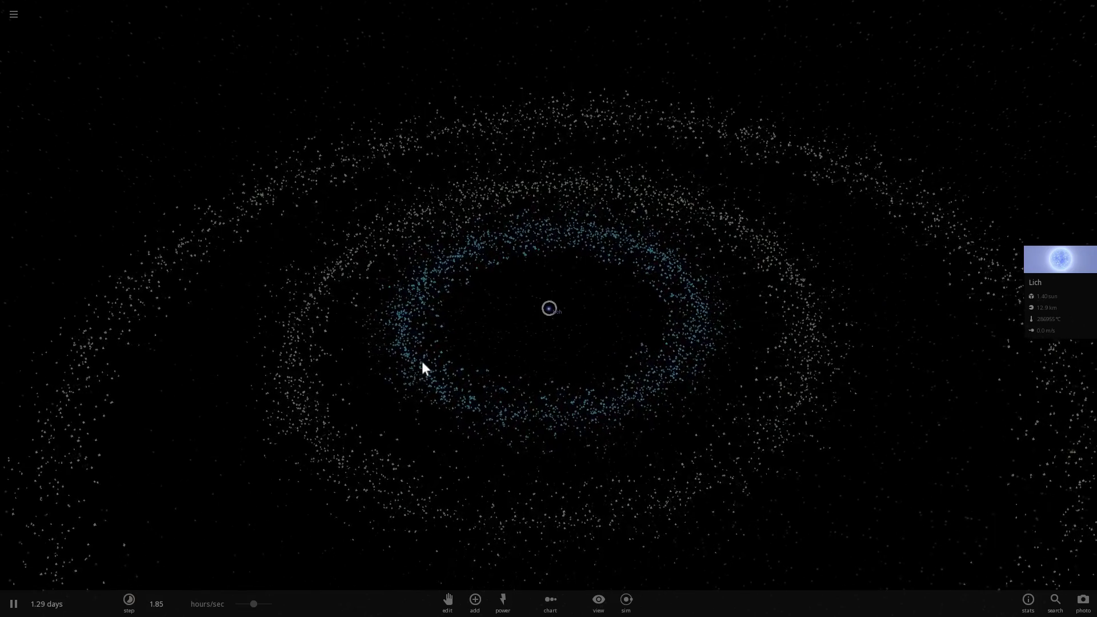
scroll(529, 355, up, 5)
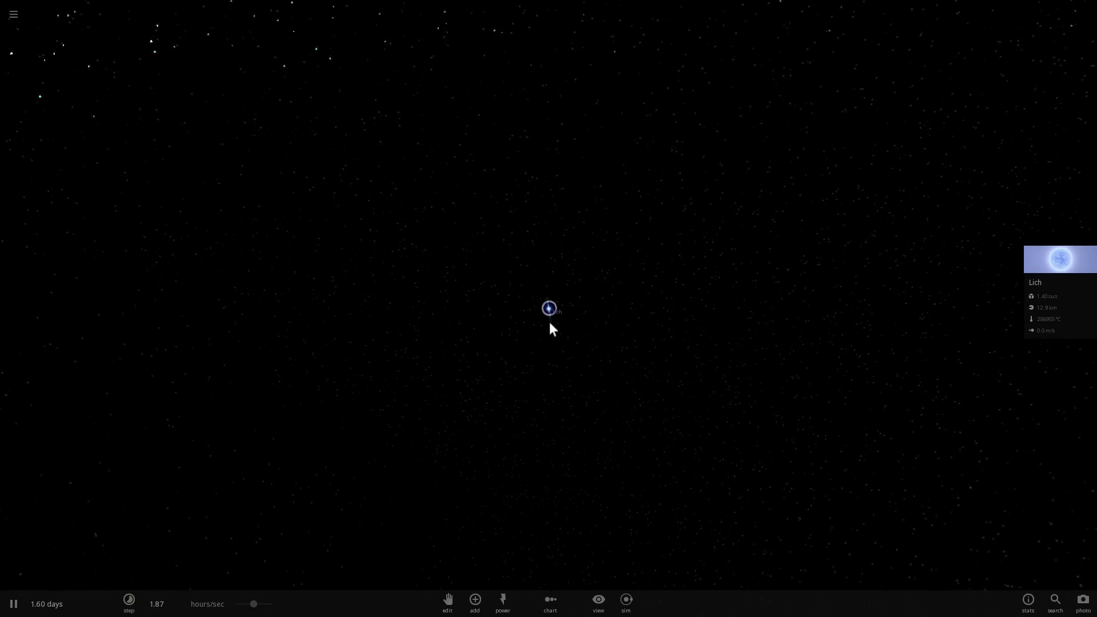
scroll(550, 321, down, 5)
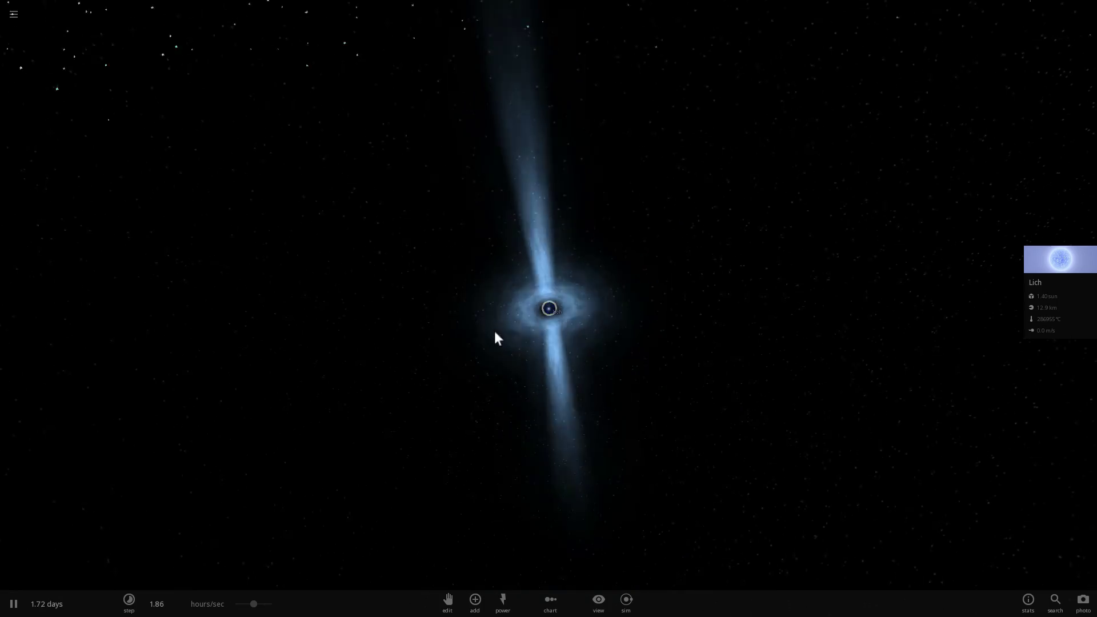
mouse_move(495, 332)
mouse_down()
mouse_move(485, 320)
mouse_move(482, 350)
mouse_move(512, 451)
mouse_move(522, 370)
mouse_up()
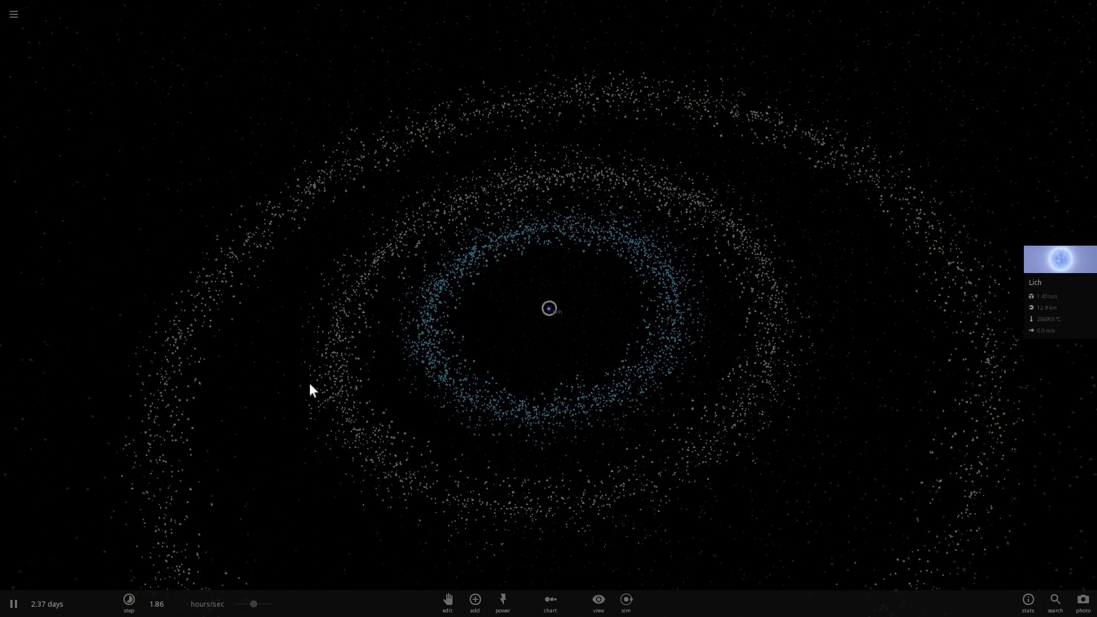
scroll(620, 309, up, 3)
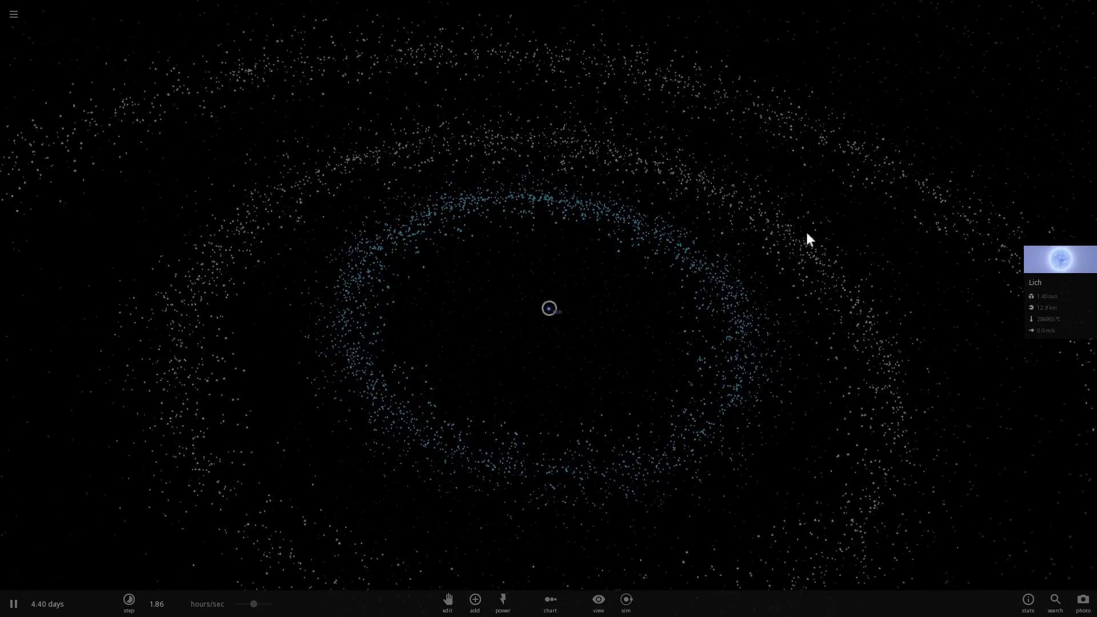
scroll(709, 298, up, 3)
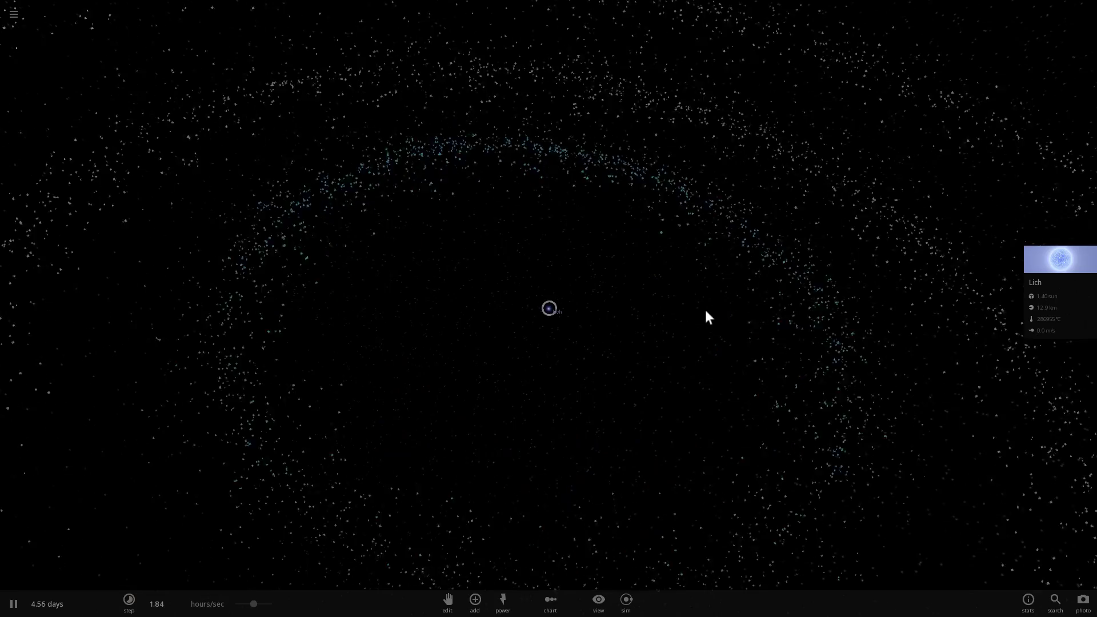
scroll(695, 316, down, 5)
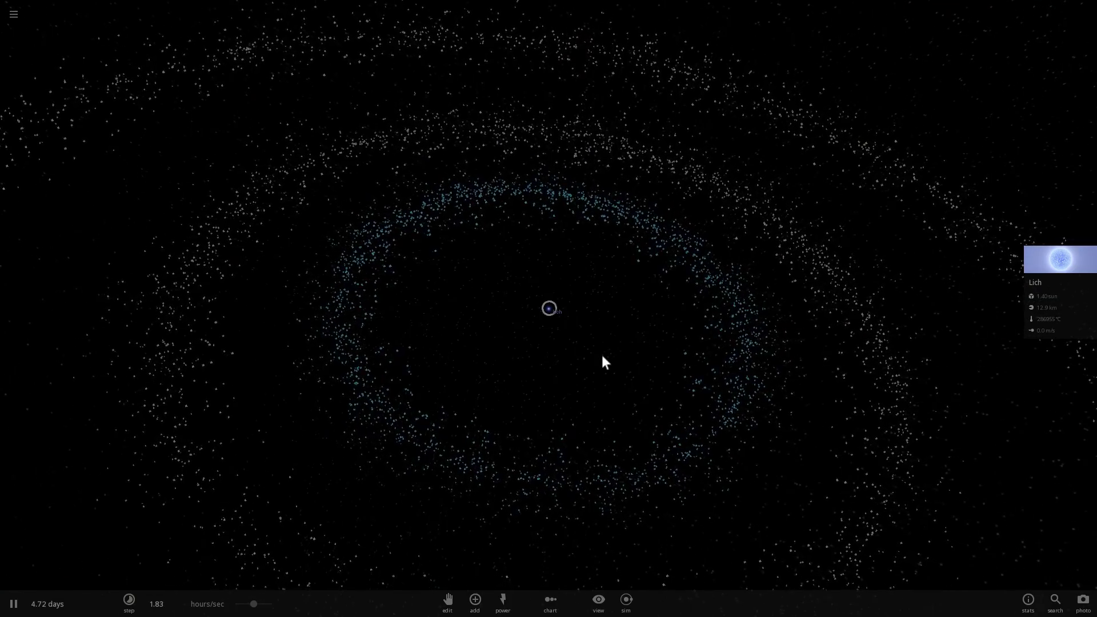
scroll(602, 355, down, 3)
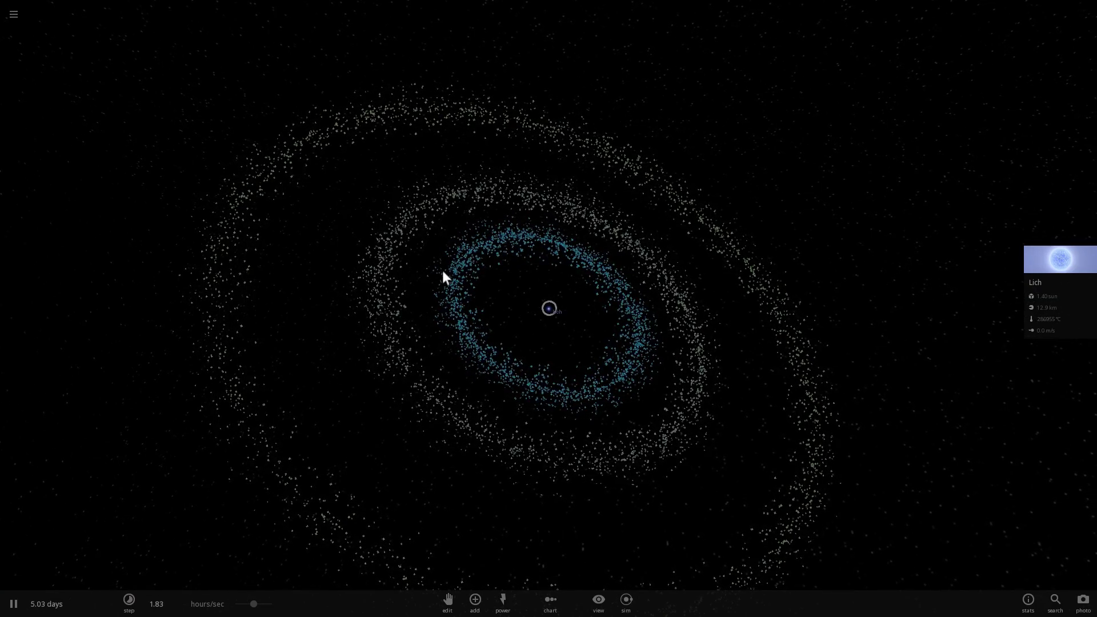
scroll(557, 335, up, 2)
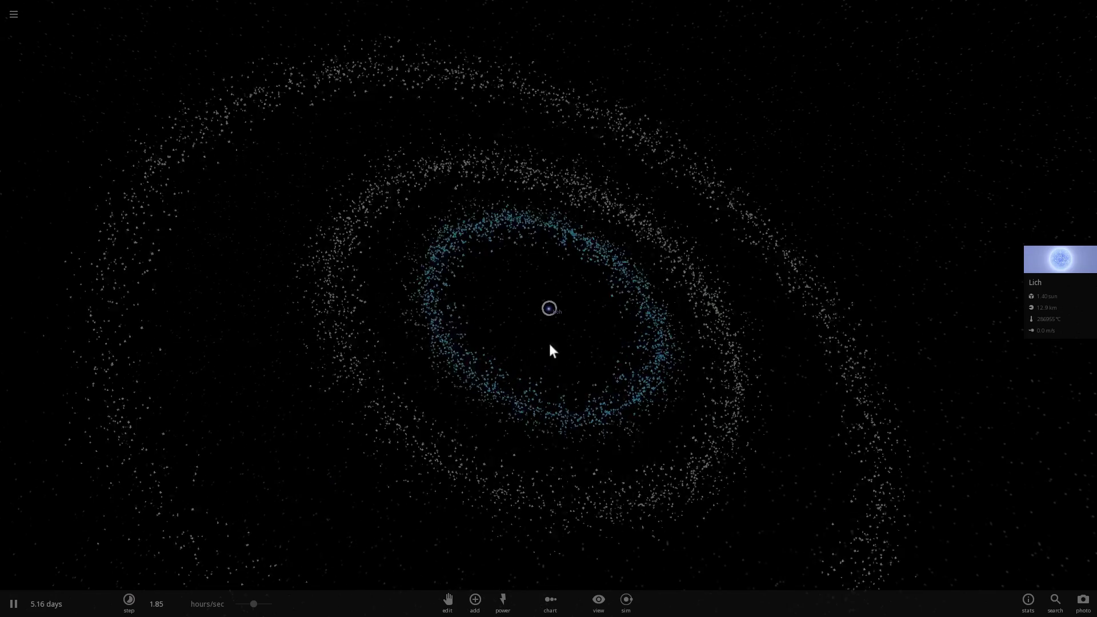
scroll(552, 348, up, 3)
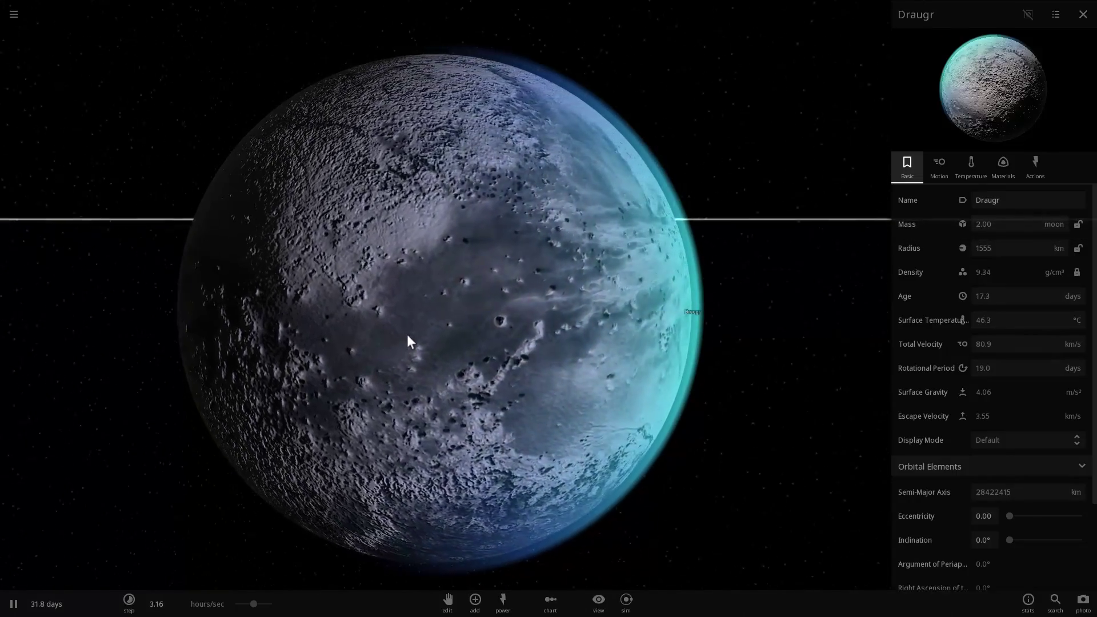
Orbit and zoom the camera around Draugr as it keeps circling Lich
drag(407, 336, 312, 338)
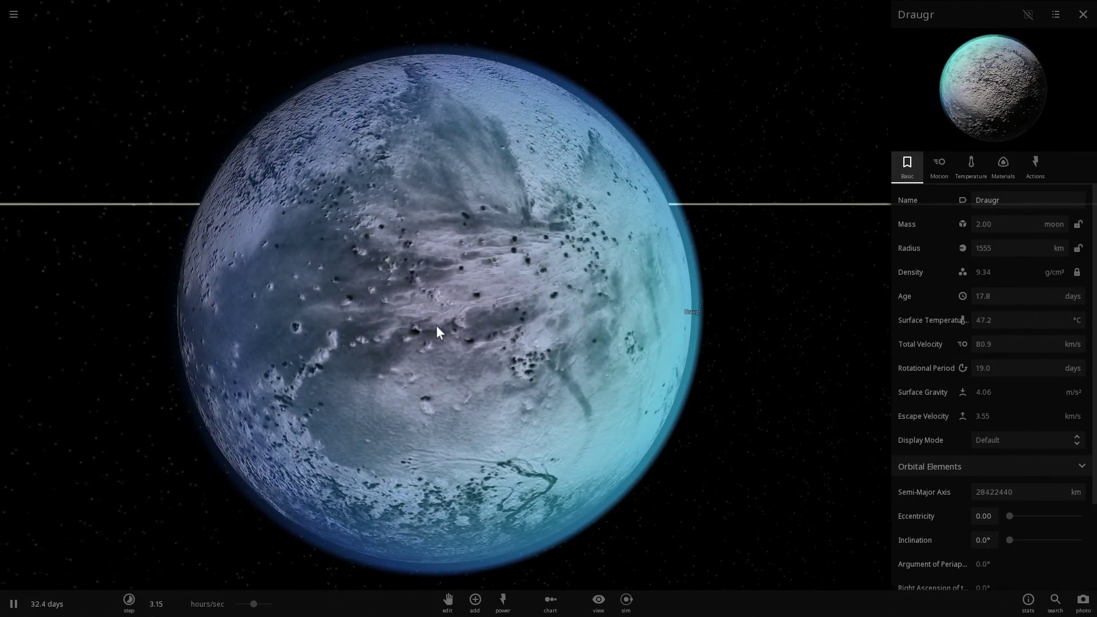
scroll(554, 324, down, 3)
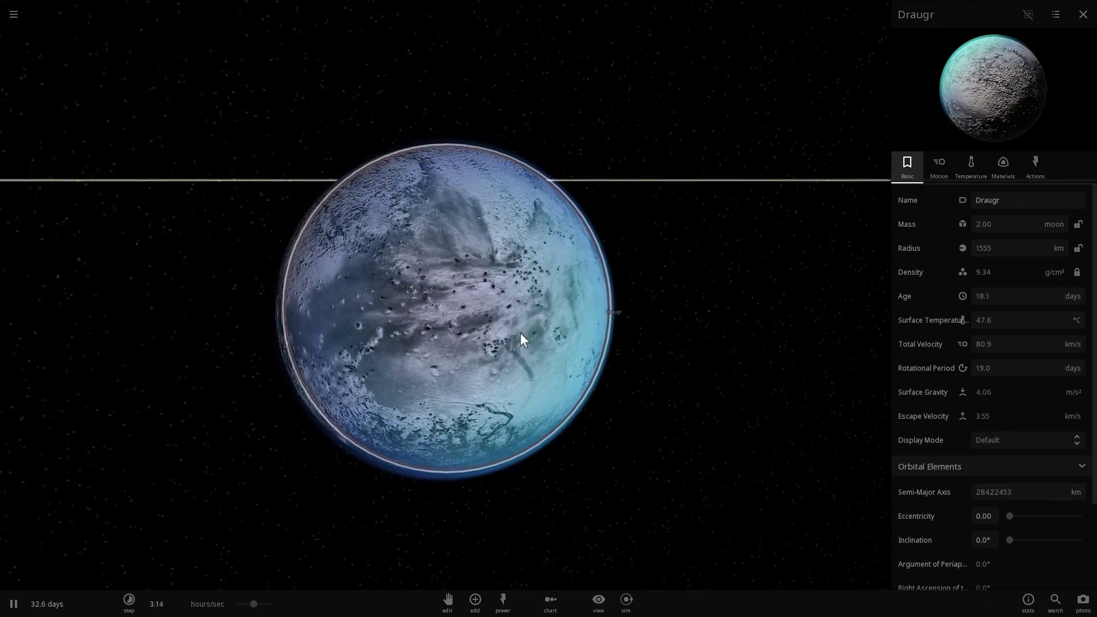
mouse_move(520, 334)
mouse_down()
mouse_move(614, 349)
mouse_move(729, 344)
mouse_up()
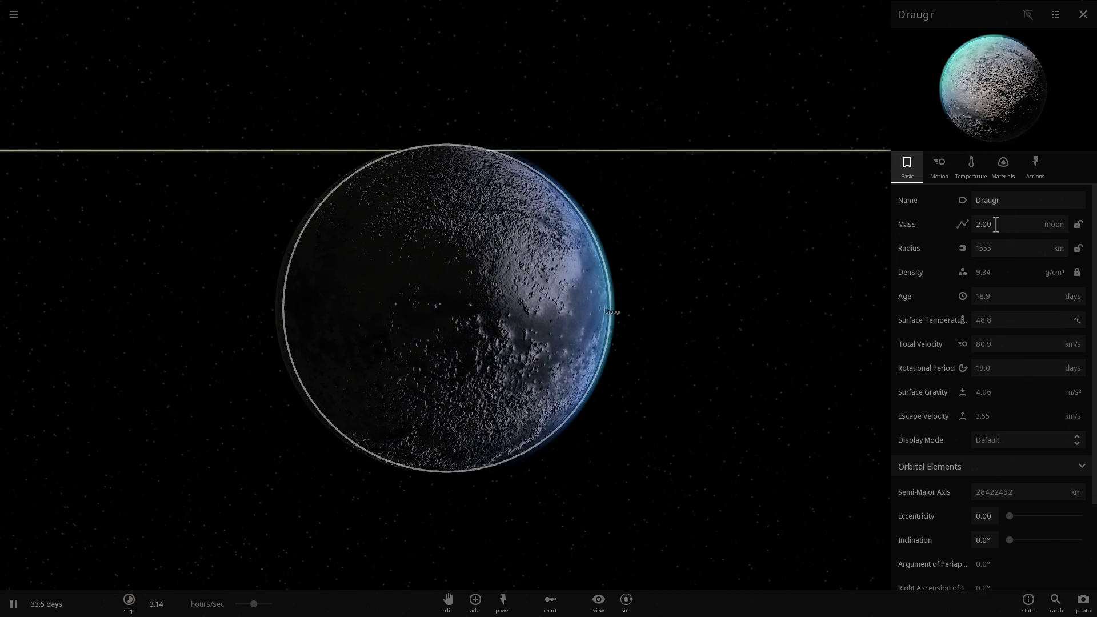
Browse the add catalogue's Planets, Stars and Moons lists, then pick and cancel the Moon preset
click(475, 600)
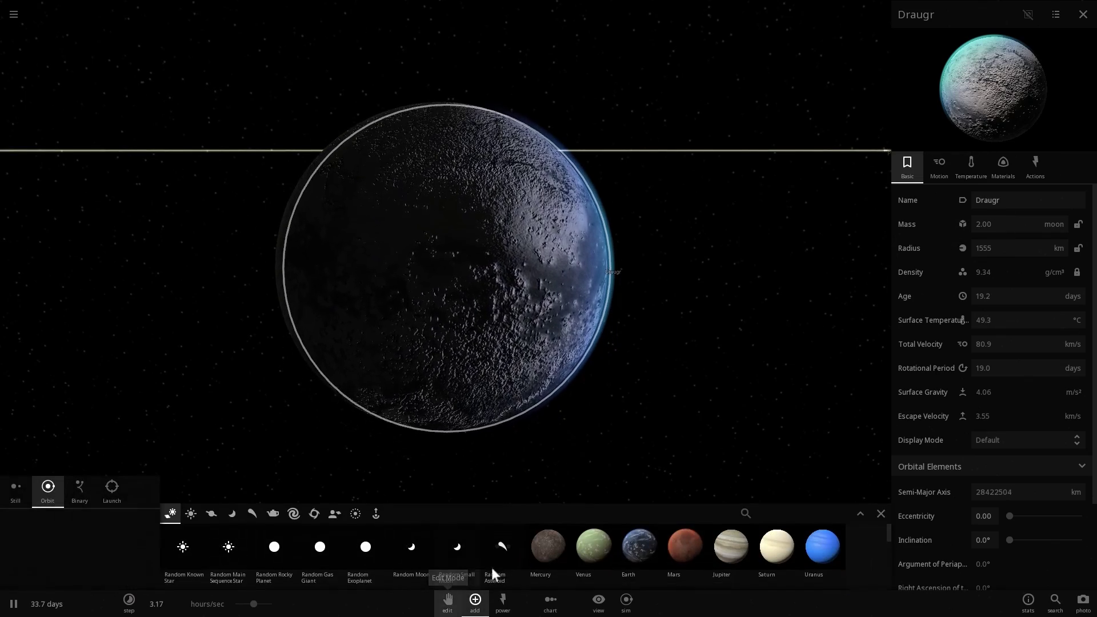
click(212, 511)
click(197, 511)
click(235, 512)
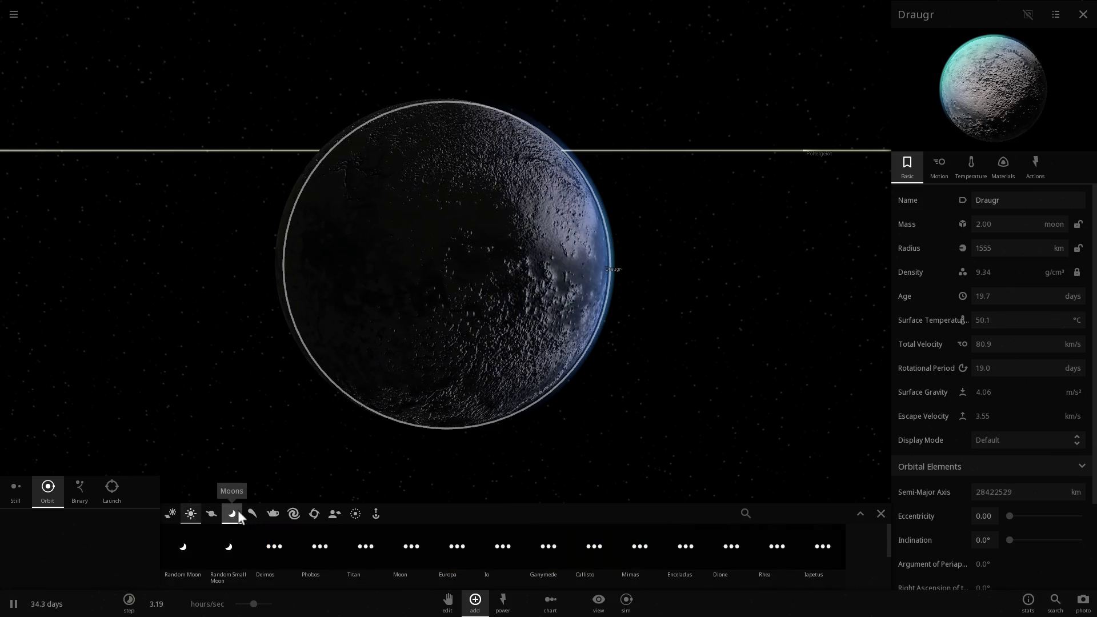
click(422, 553)
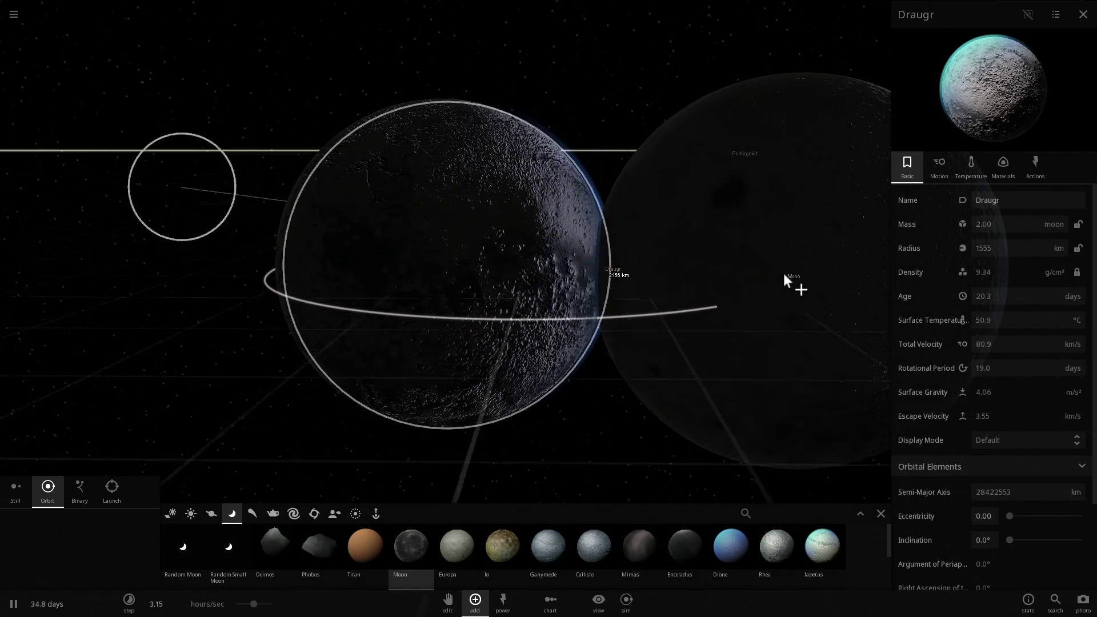
right_click(784, 273)
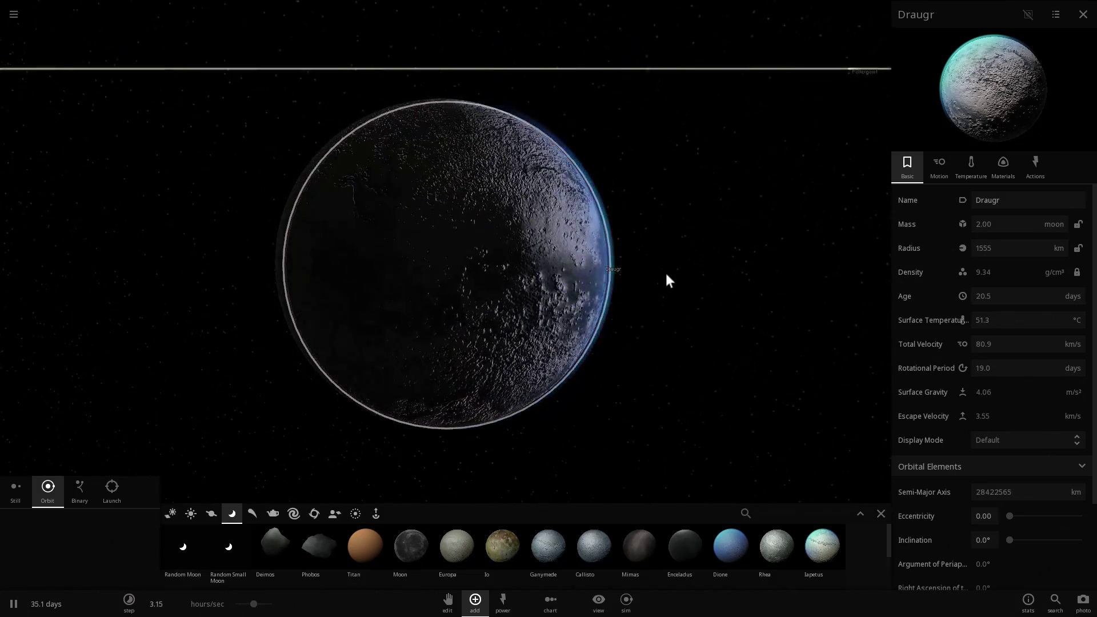
scroll(666, 278, down, 2)
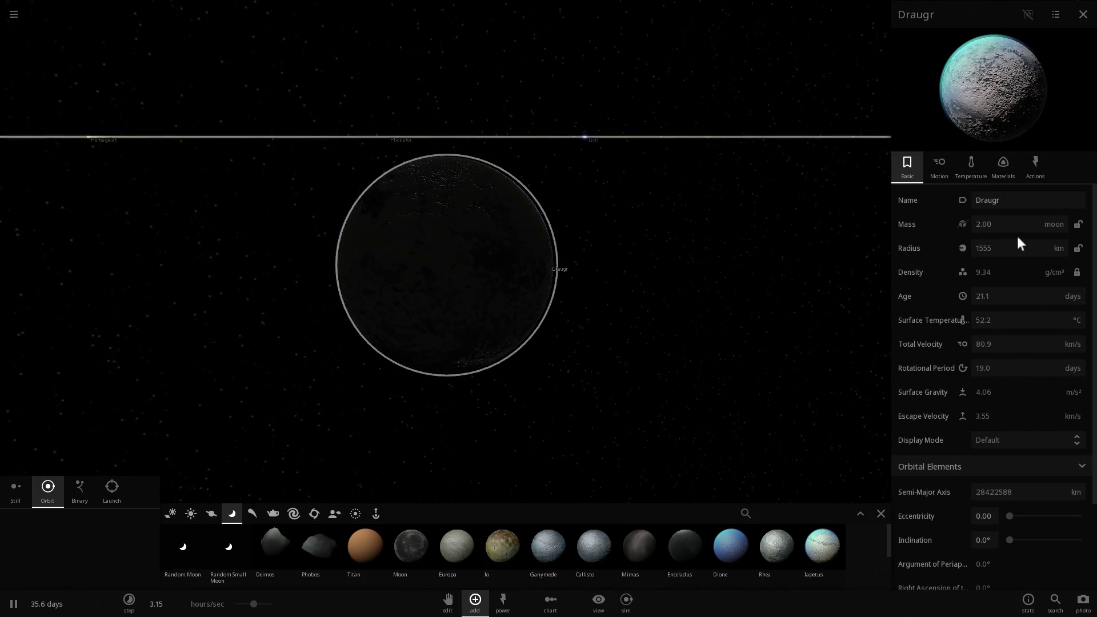
Orbit and zoom around Draugr until it is fully lit
scroll(1016, 343, down, 5)
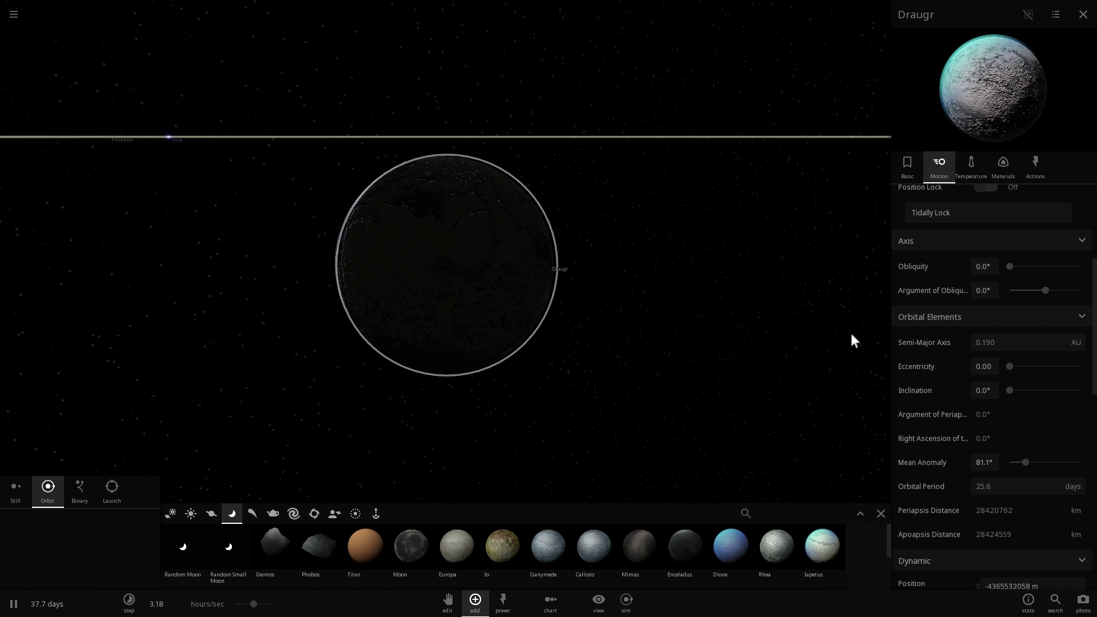
scroll(638, 314, down, 5)
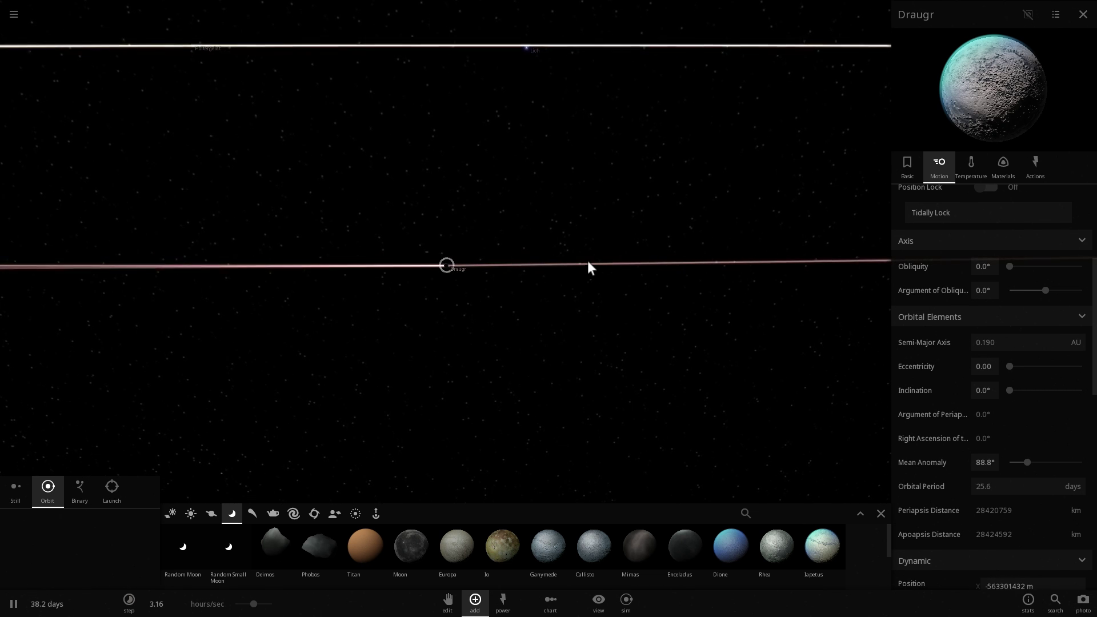
scroll(451, 284, up, 3)
scroll(444, 272, up, 3)
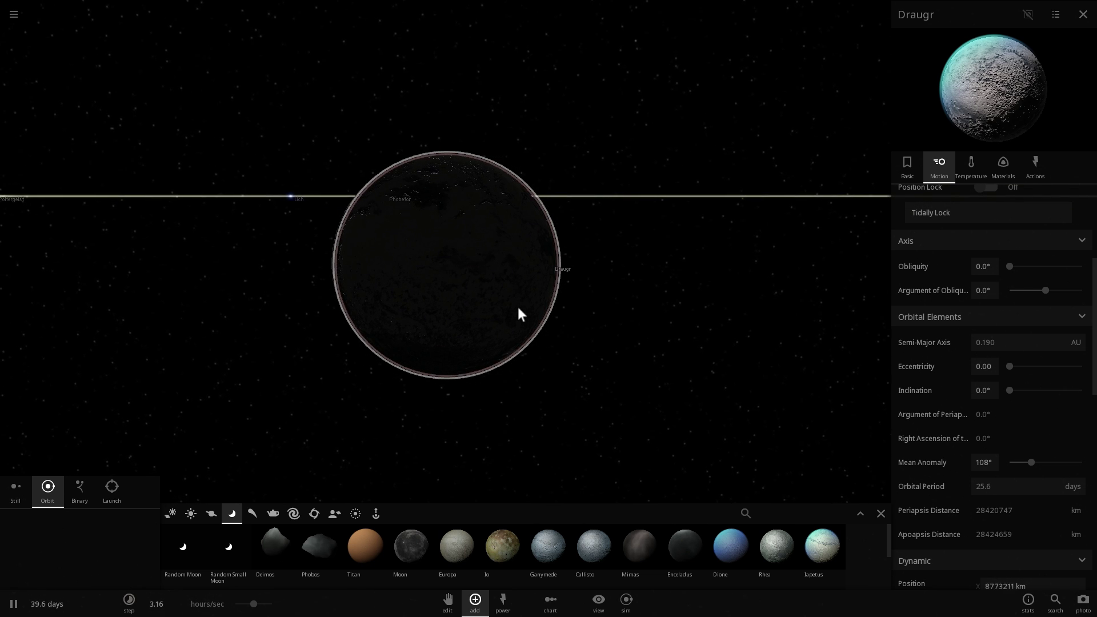
mouse_move(338, 242)
mouse_down()
mouse_move(473, 276)
mouse_move(644, 270)
mouse_up()
scroll(429, 304, up, 3)
mouse_move(489, 312)
mouse_down()
mouse_move(543, 307)
mouse_move(478, 277)
mouse_move(512, 284)
mouse_up()
scroll(542, 307, up, 3)
scroll(478, 277, down, 3)
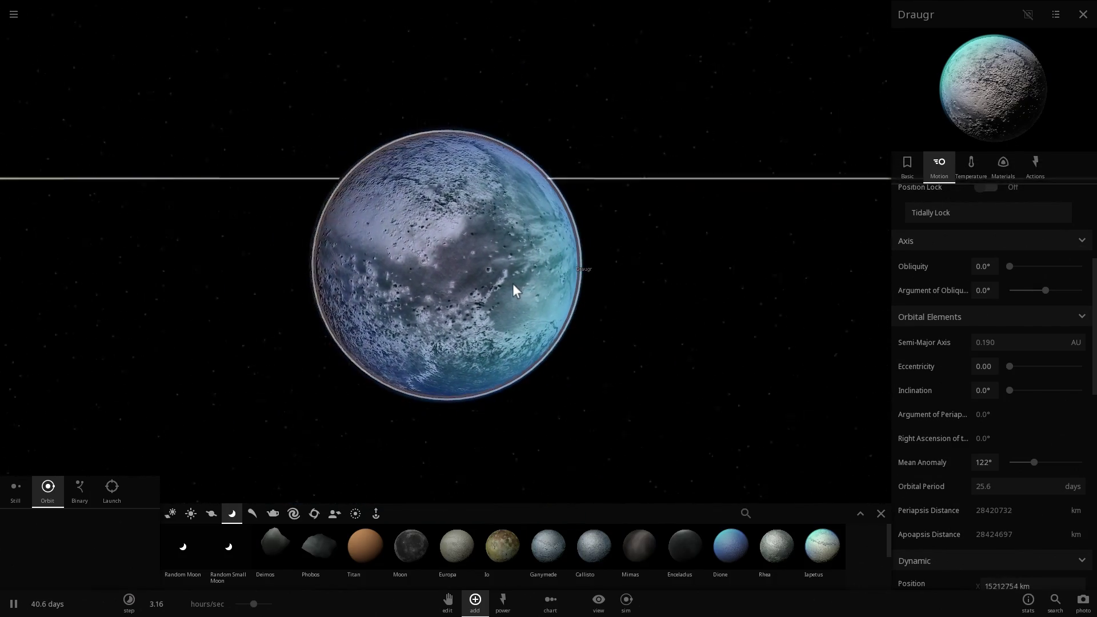
scroll(513, 283, up, 3)
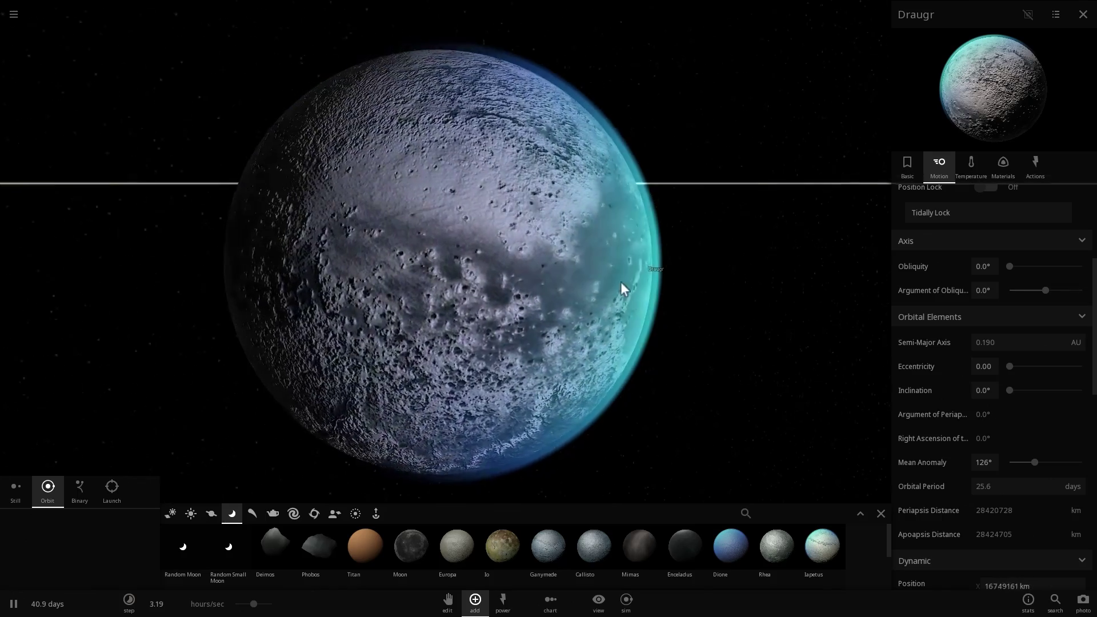
drag(620, 282, 789, 290)
mouse_move(714, 276)
mouse_down()
mouse_move(654, 255)
mouse_move(718, 252)
mouse_move(727, 231)
mouse_up()
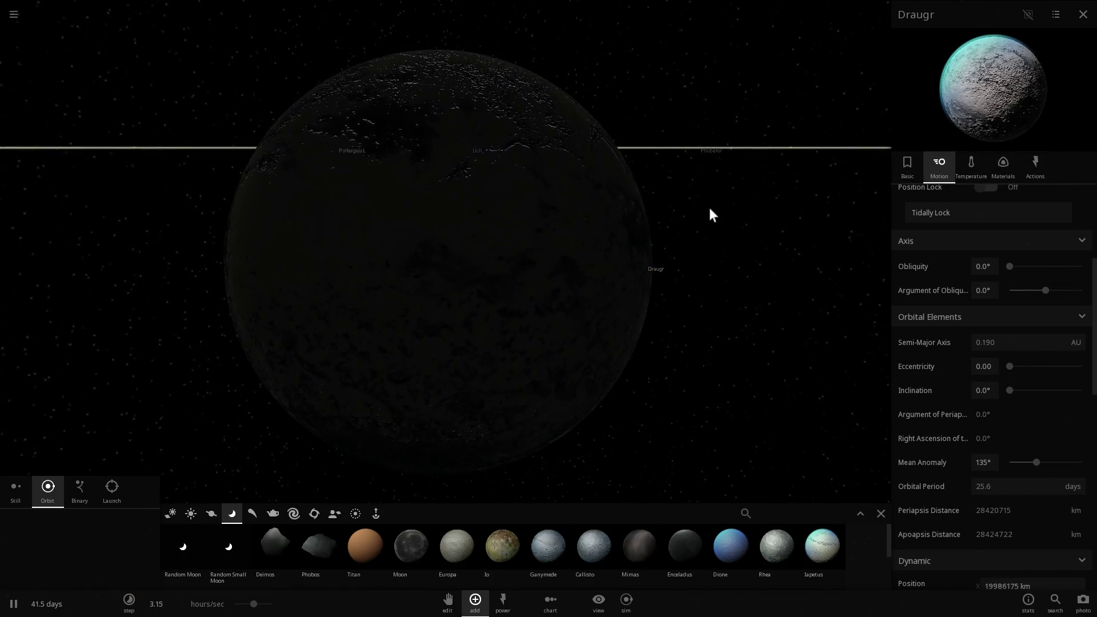
drag(676, 191, 437, 190)
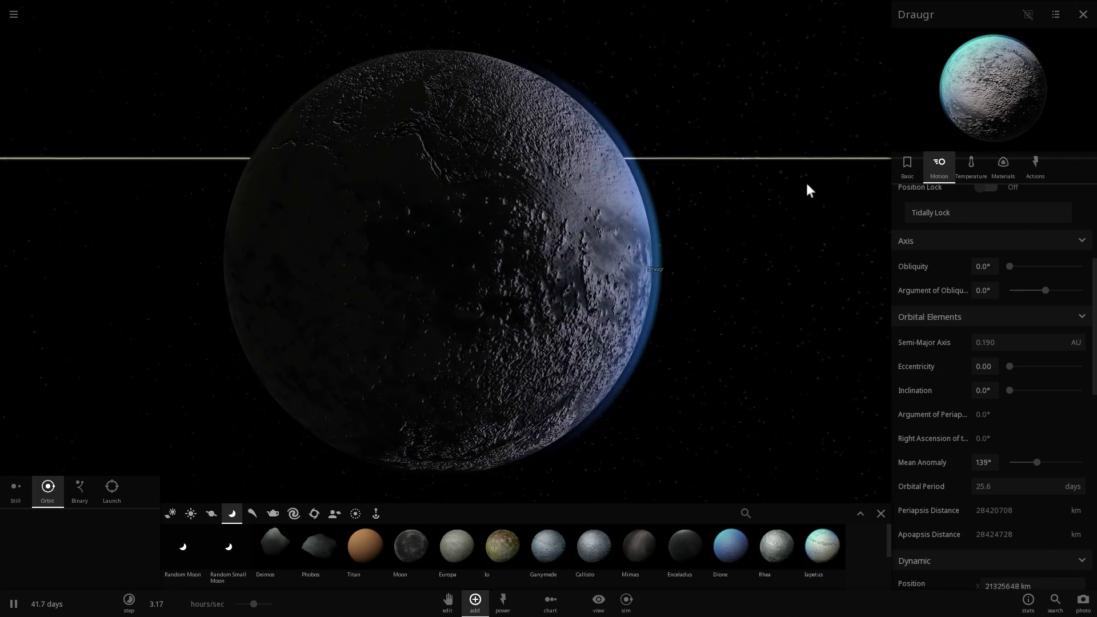
mouse_move(715, 256)
mouse_down()
mouse_move(489, 232)
mouse_move(695, 311)
mouse_move(632, 313)
mouse_up()
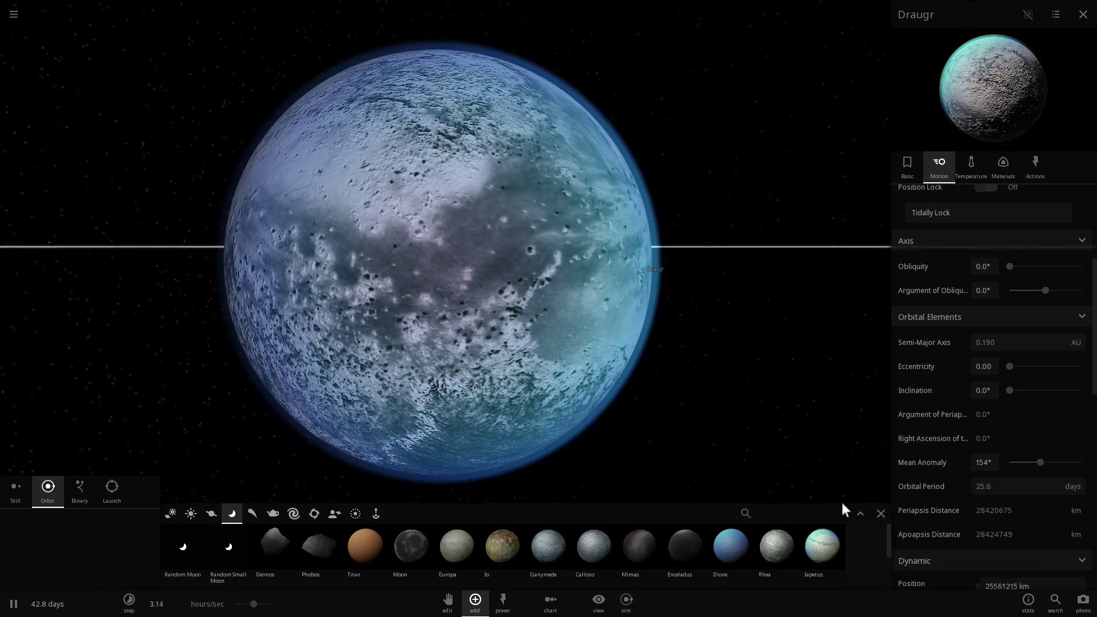
Close the add catalogue, pull back, and tilt the view so the planets' orbits show as ellipses
click(879, 513)
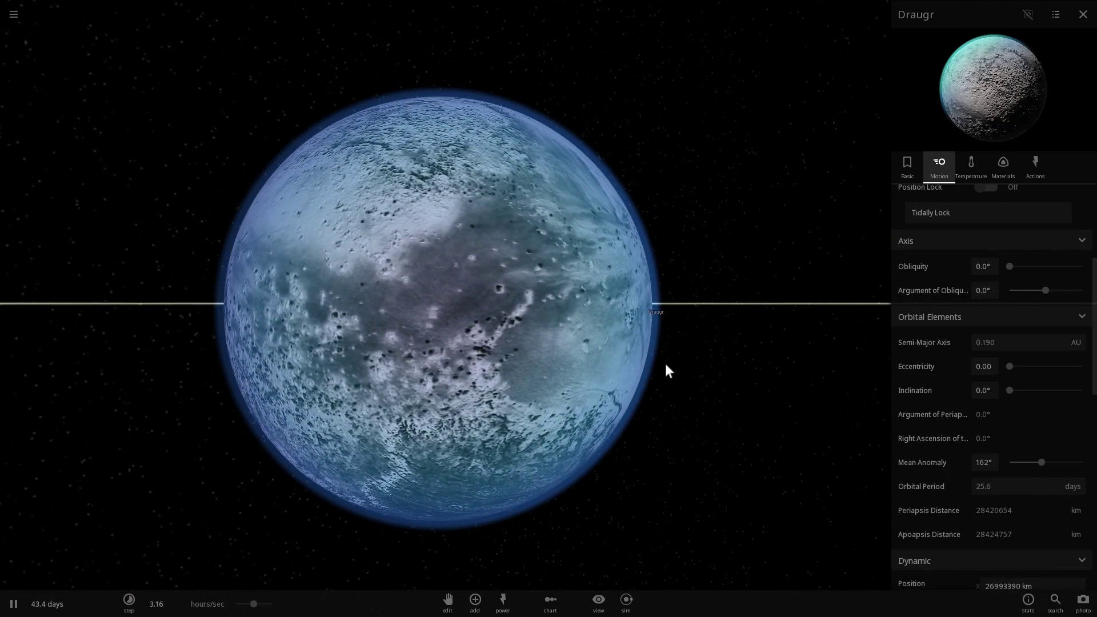
scroll(652, 383, down, 3)
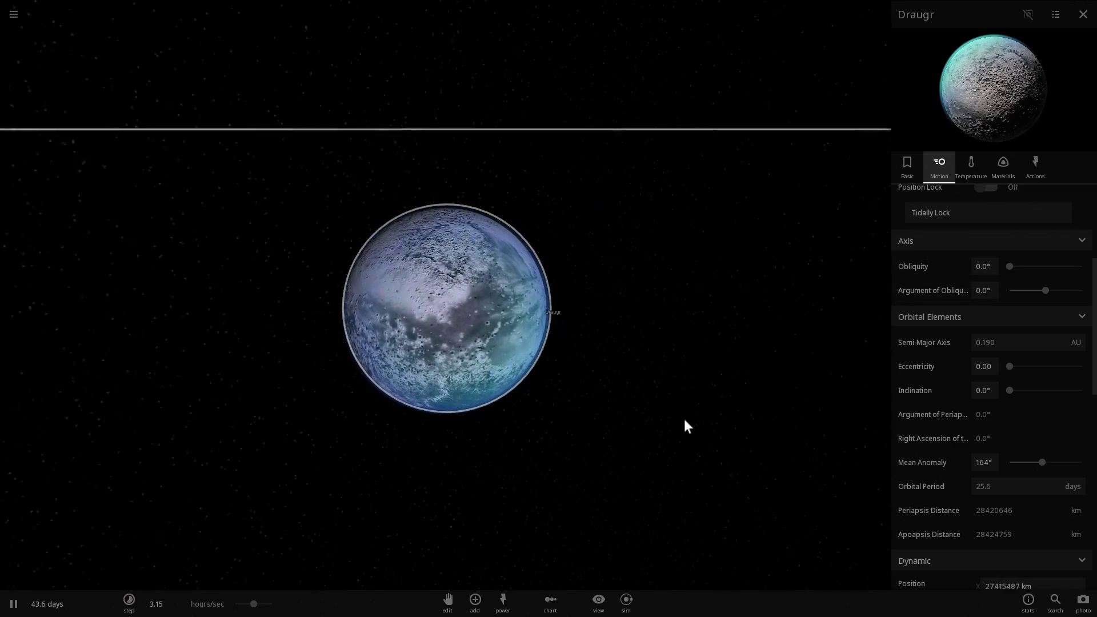
scroll(657, 405, down, 5)
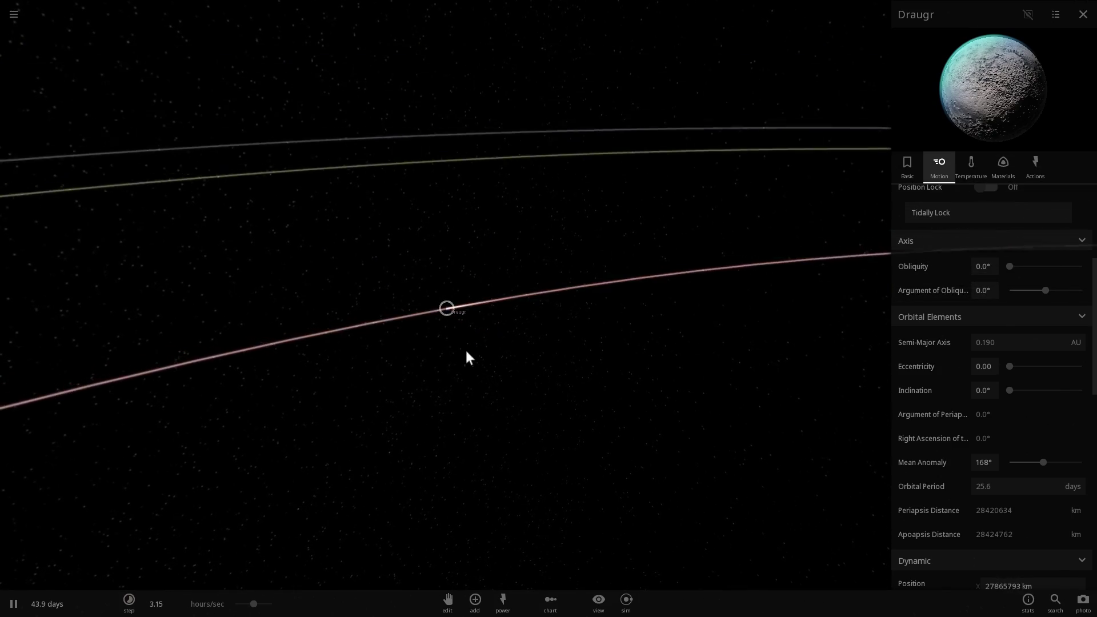
scroll(466, 356, down, 5)
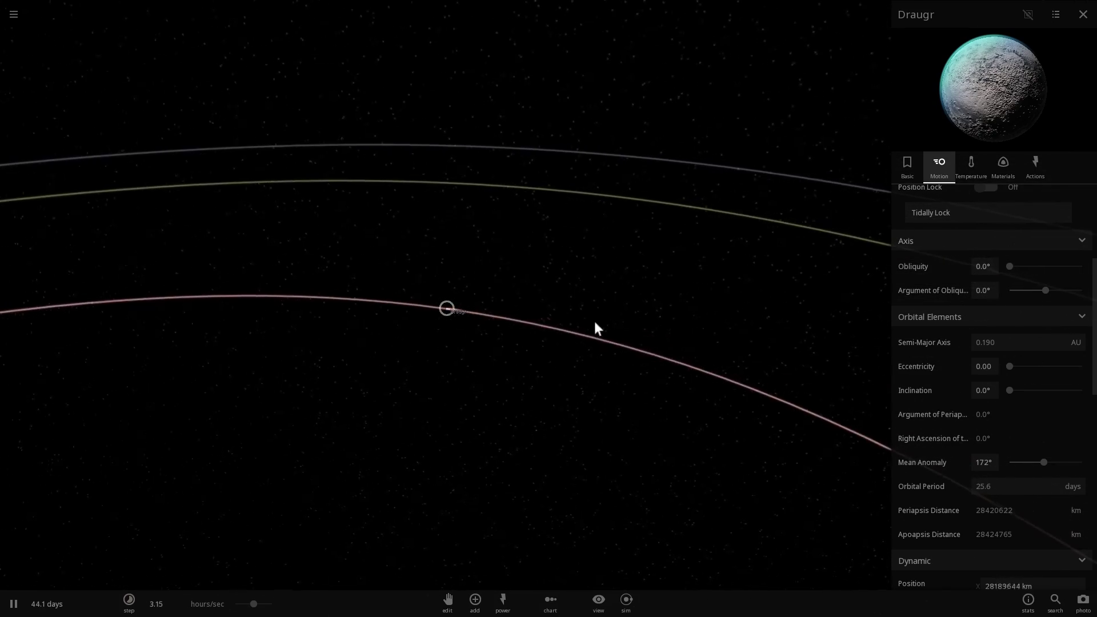
mouse_move(595, 323)
mouse_down()
mouse_move(255, 308)
mouse_move(330, 225)
mouse_move(189, 221)
mouse_move(490, 98)
mouse_move(566, 86)
mouse_up()
Select Poltergeist and express its semi-major axis in AU, for a 0.360 AU orbit
double_click(565, 84)
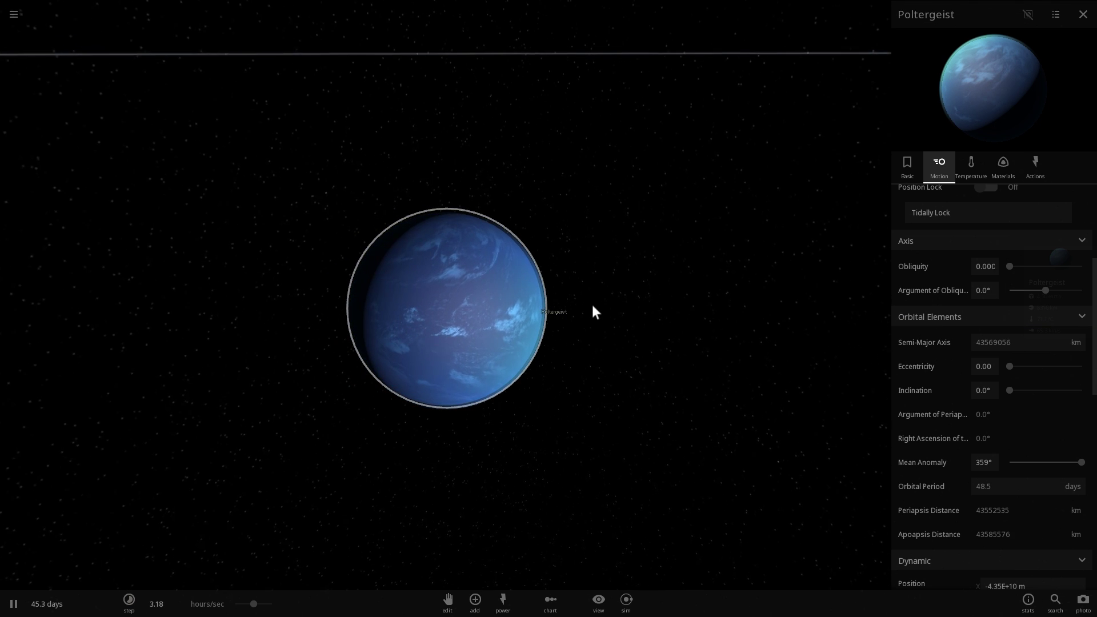
click(1070, 342)
click(1082, 201)
text(0.360)
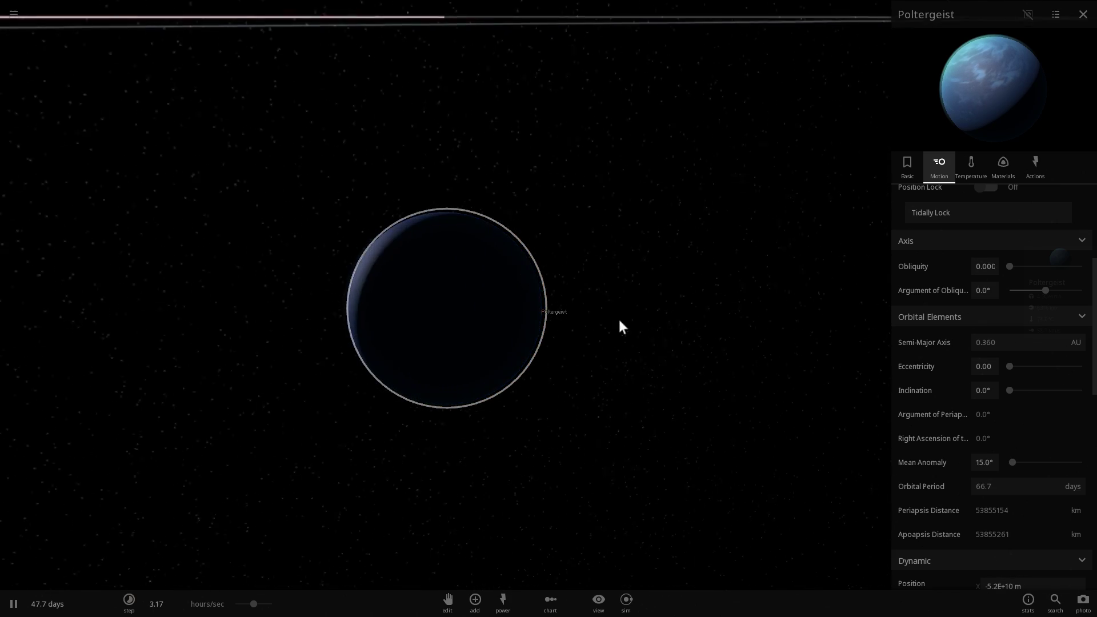
Show Poltergeist's materials: 89.9% iron, 1.59% silicate, 8.49% water
scroll(645, 284, up, 5)
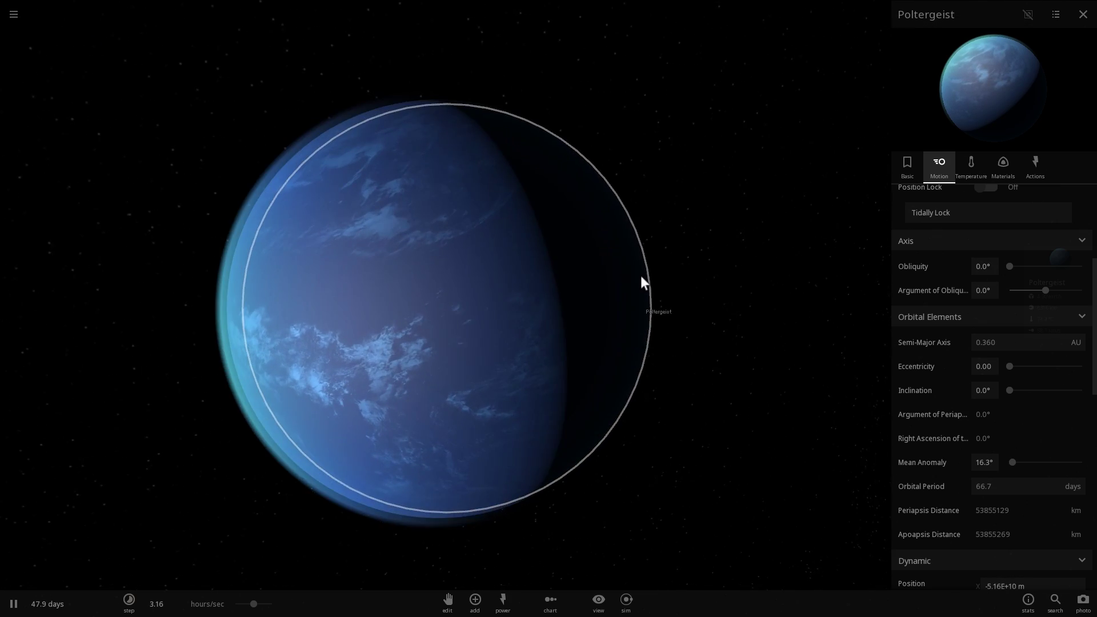
scroll(604, 284, down, 4)
click(919, 170)
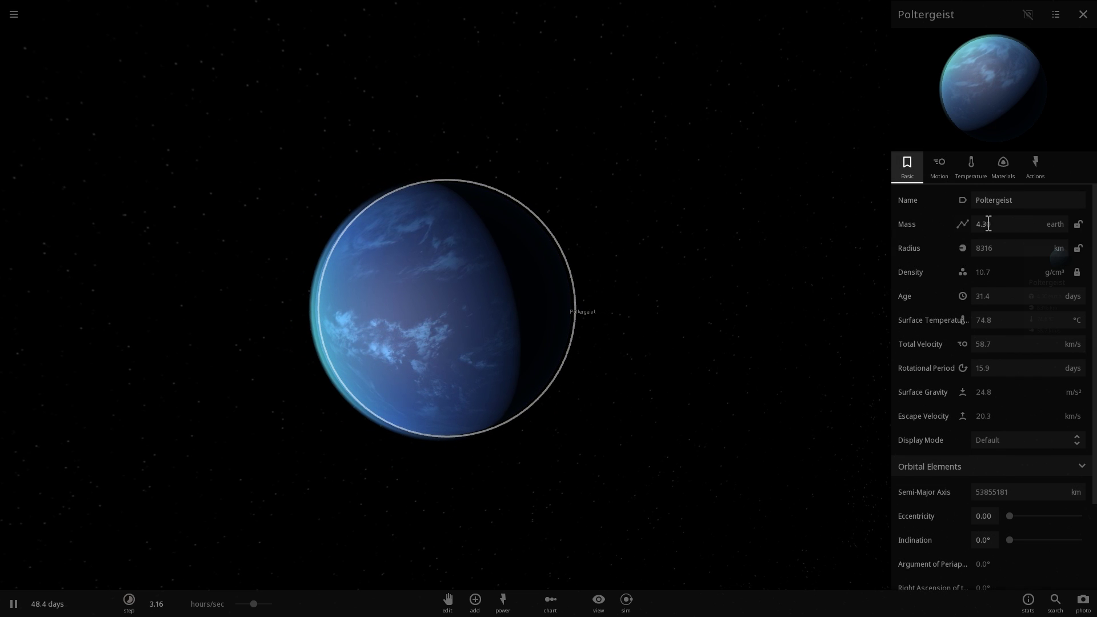
scroll(757, 339, up, 3)
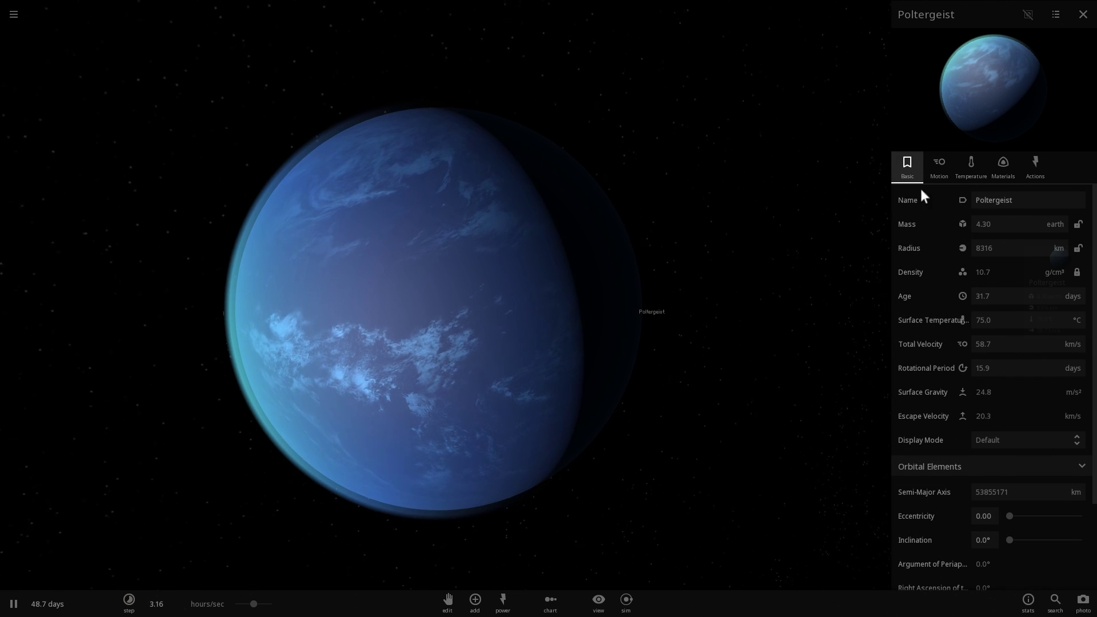
click(997, 171)
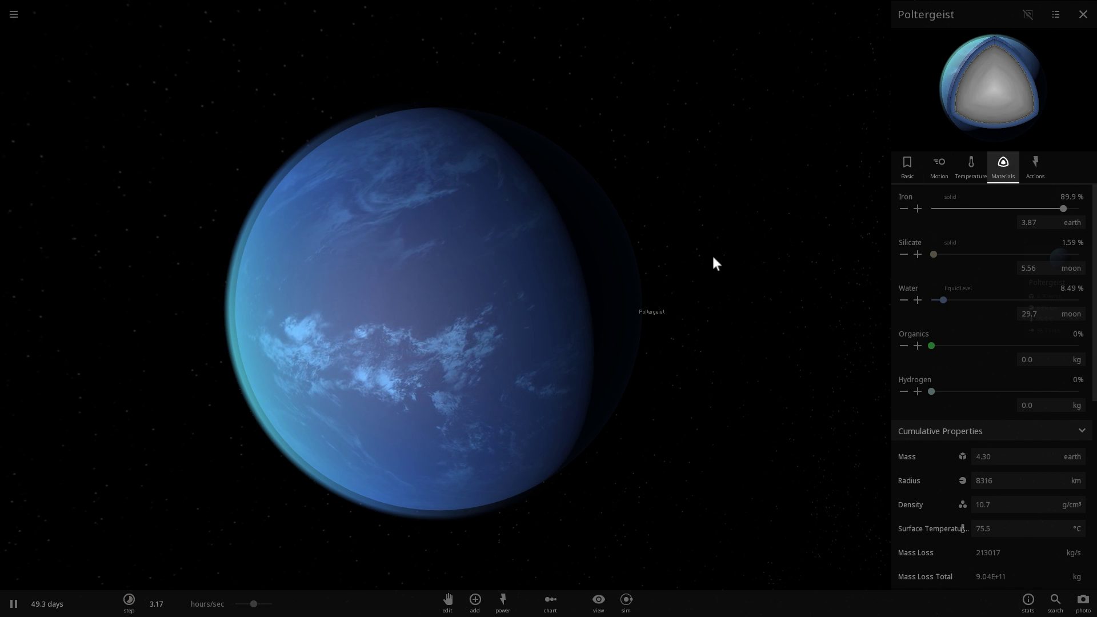
Orbit around Poltergeist and return to its basic properties (radius 8316 km, 10.7 g/cm³ density)
scroll(686, 274, up, 2)
scroll(641, 296, down, 2)
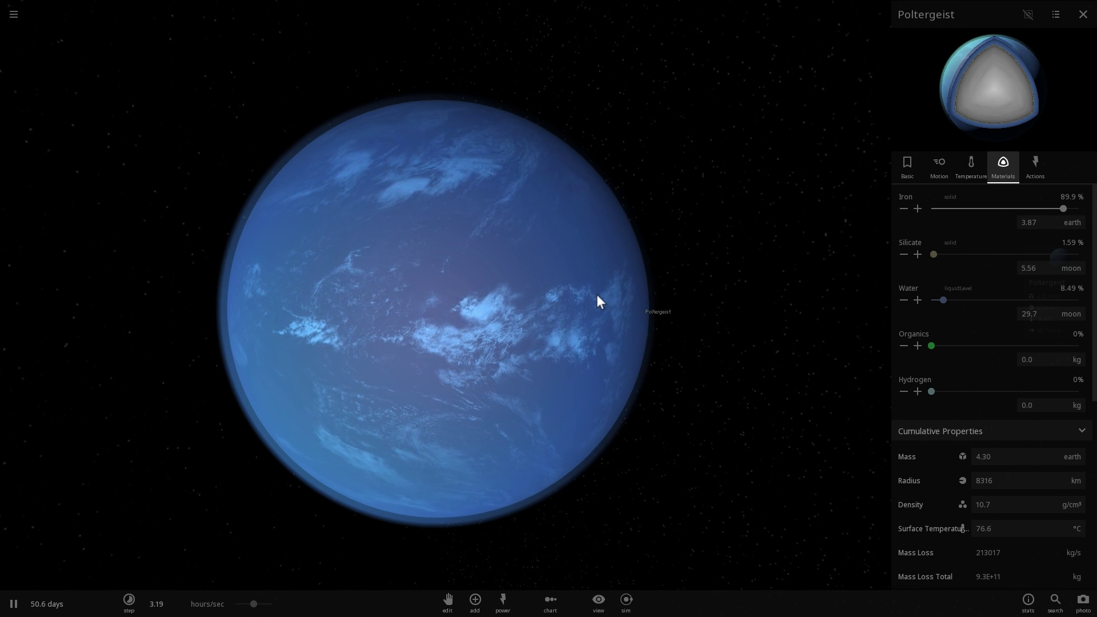
scroll(595, 293, up, 5)
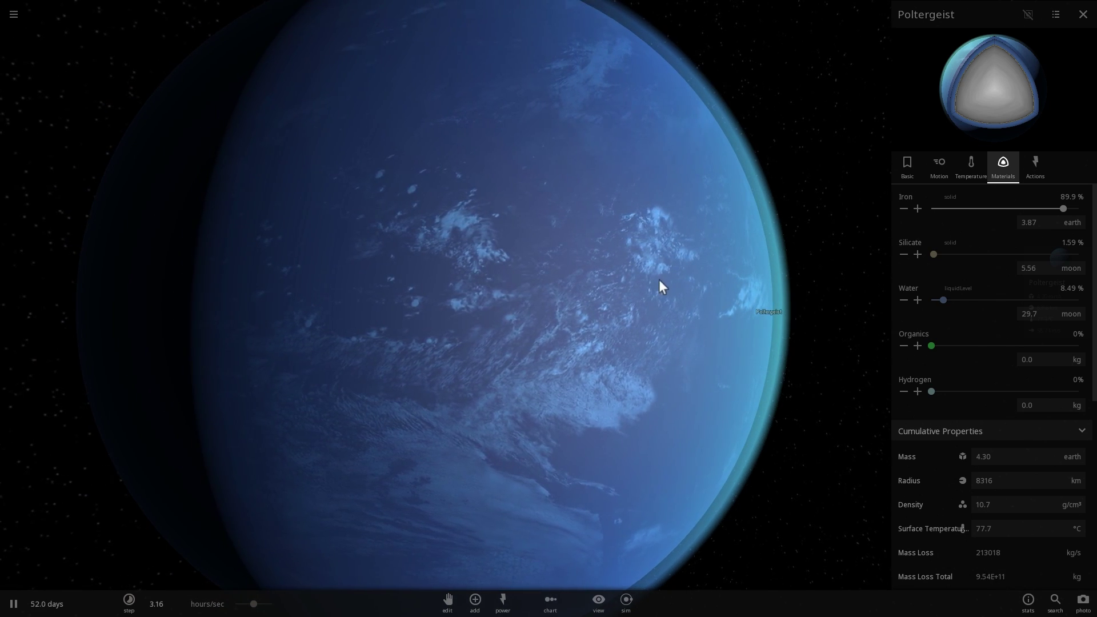
mouse_move(659, 280)
mouse_down()
mouse_move(483, 275)
mouse_move(341, 289)
mouse_move(307, 279)
mouse_up()
scroll(414, 283, down, 3)
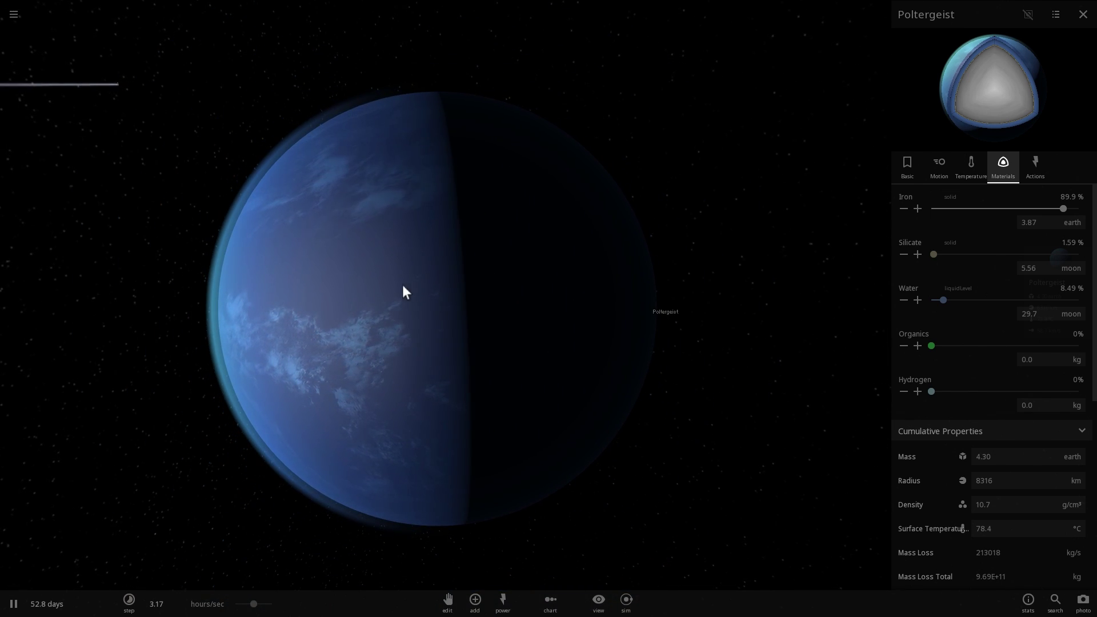
mouse_move(533, 275)
mouse_down()
mouse_move(311, 259)
mouse_move(656, 263)
mouse_up()
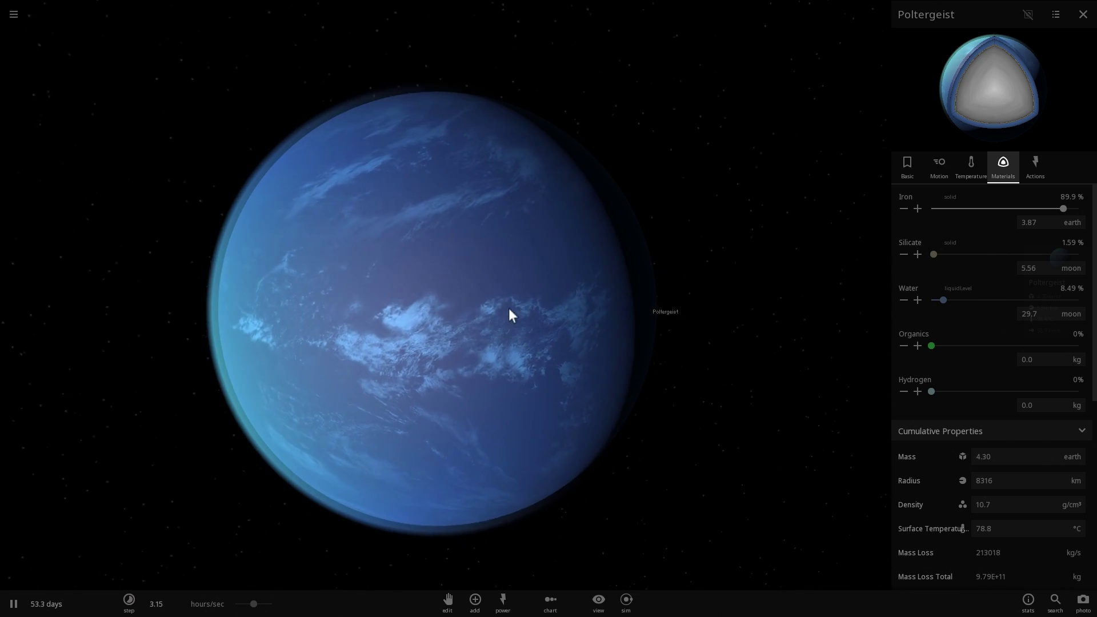
scroll(506, 308, up, 3)
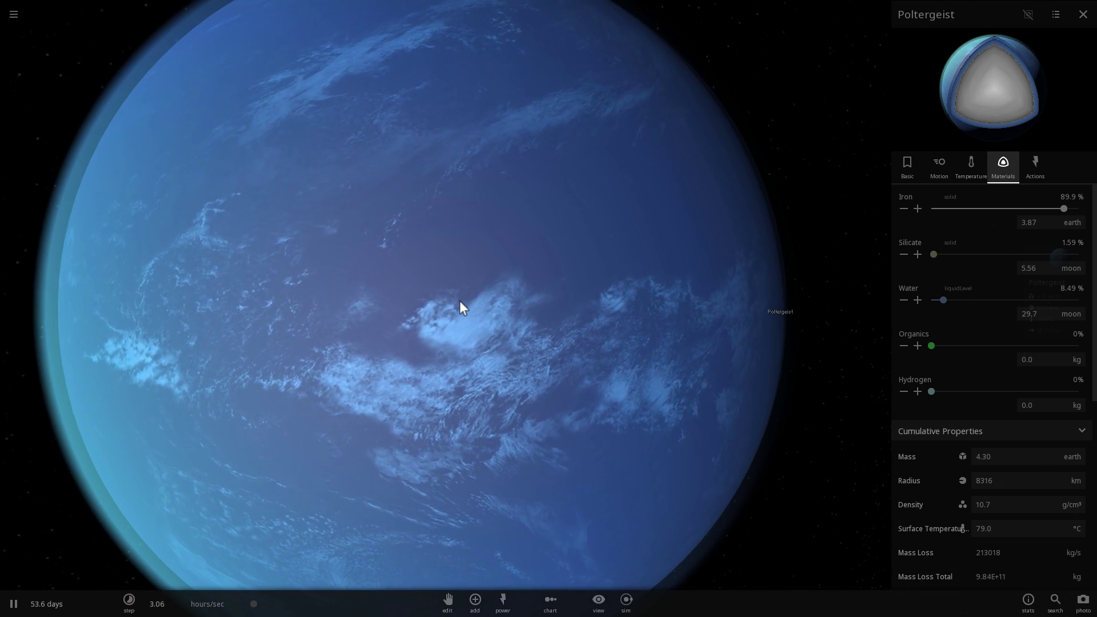
click(907, 166)
Orbit further around Poltergeist and tilt the view to bring Phobetor's orbit into sight
scroll(657, 264, down, 3)
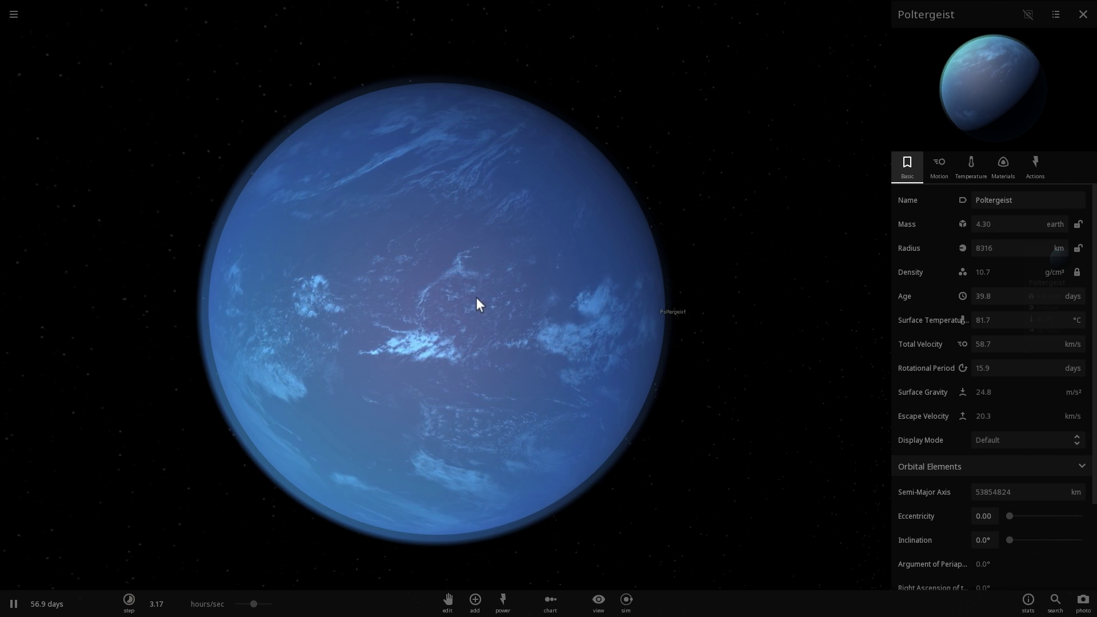
drag(477, 298, 526, 306)
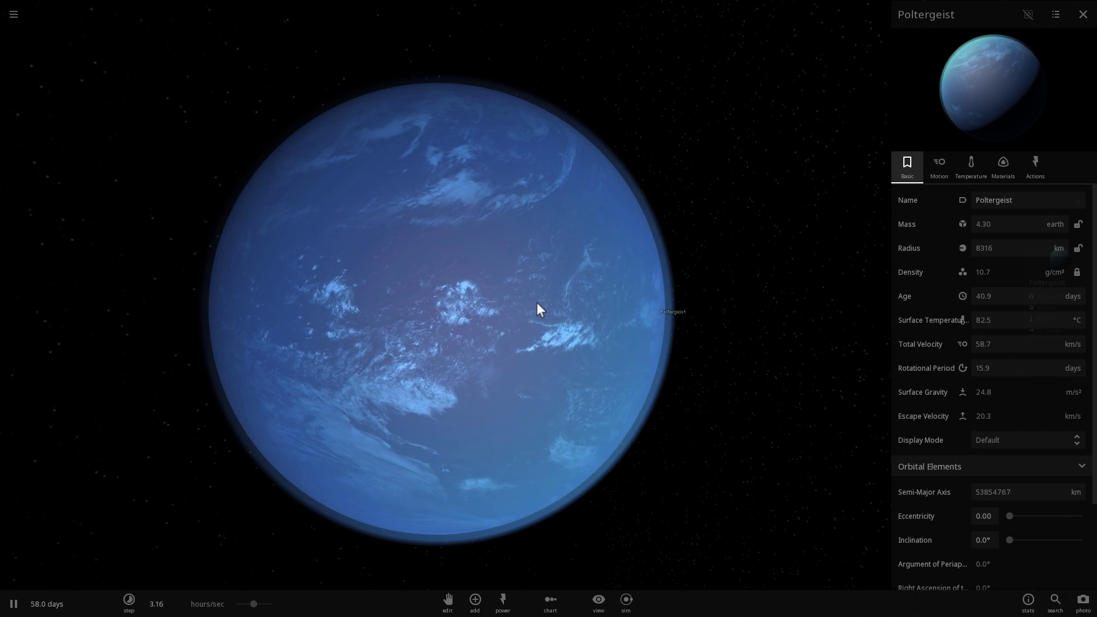
scroll(537, 303, down, 3)
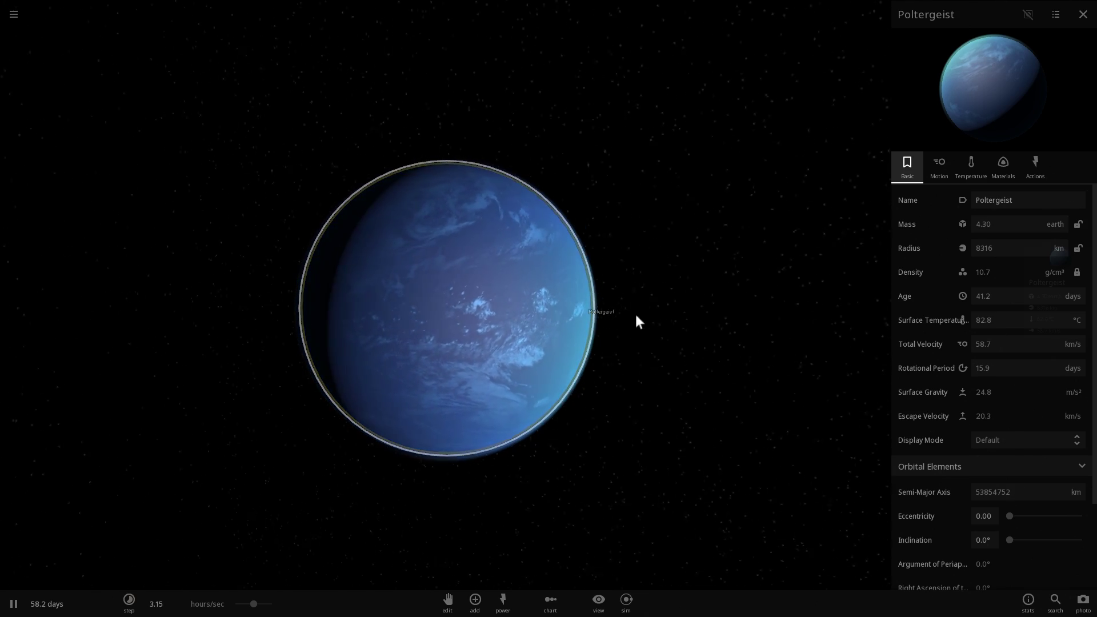
drag(636, 315, 794, 306)
drag(637, 299, 684, 294)
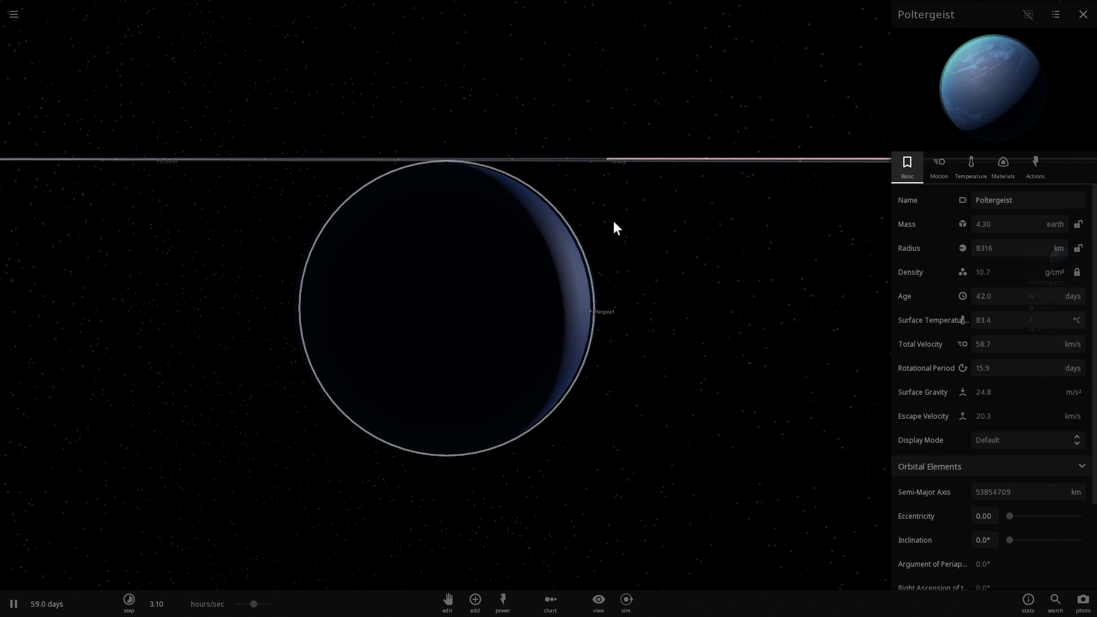
drag(608, 222, 634, 235)
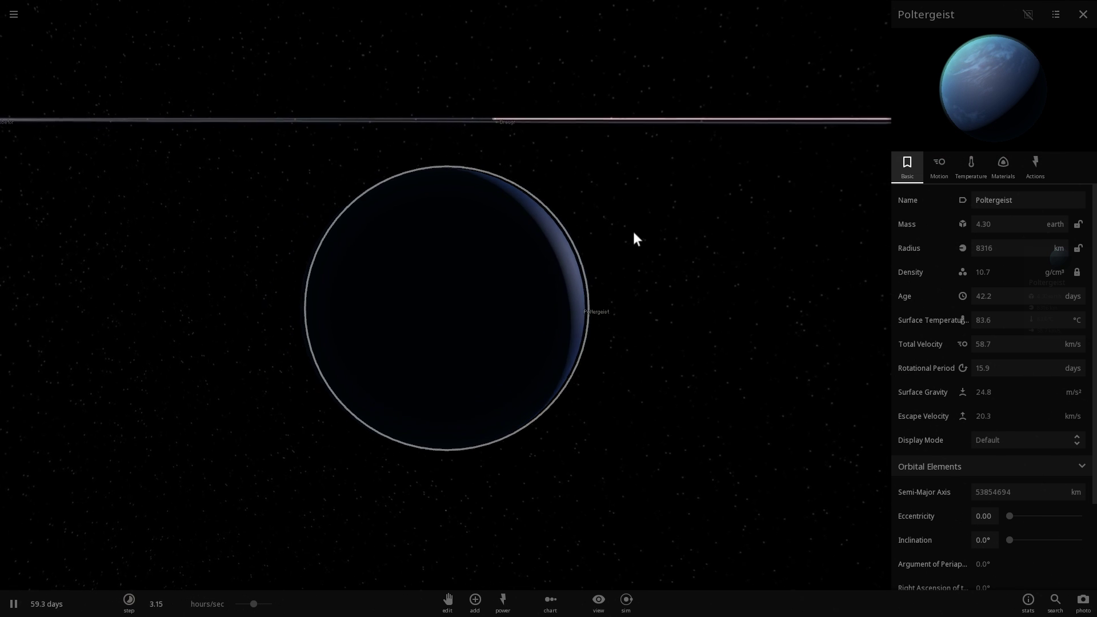
scroll(633, 231, down, 5)
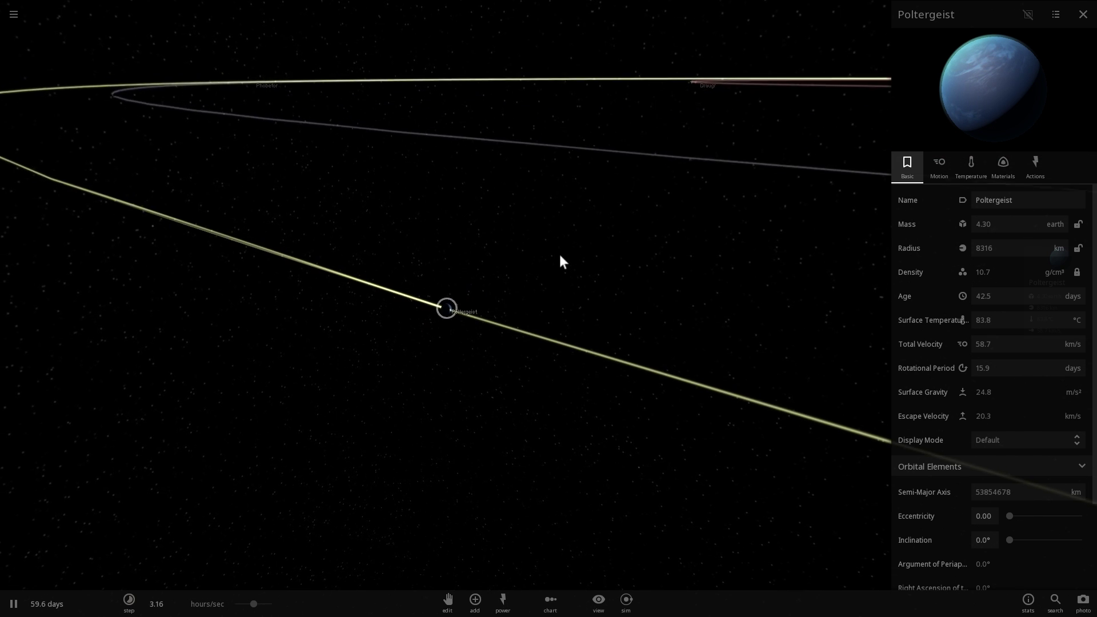
Select Phobetor, pause the simulation and centre the view on it
click(180, 205)
key(space)
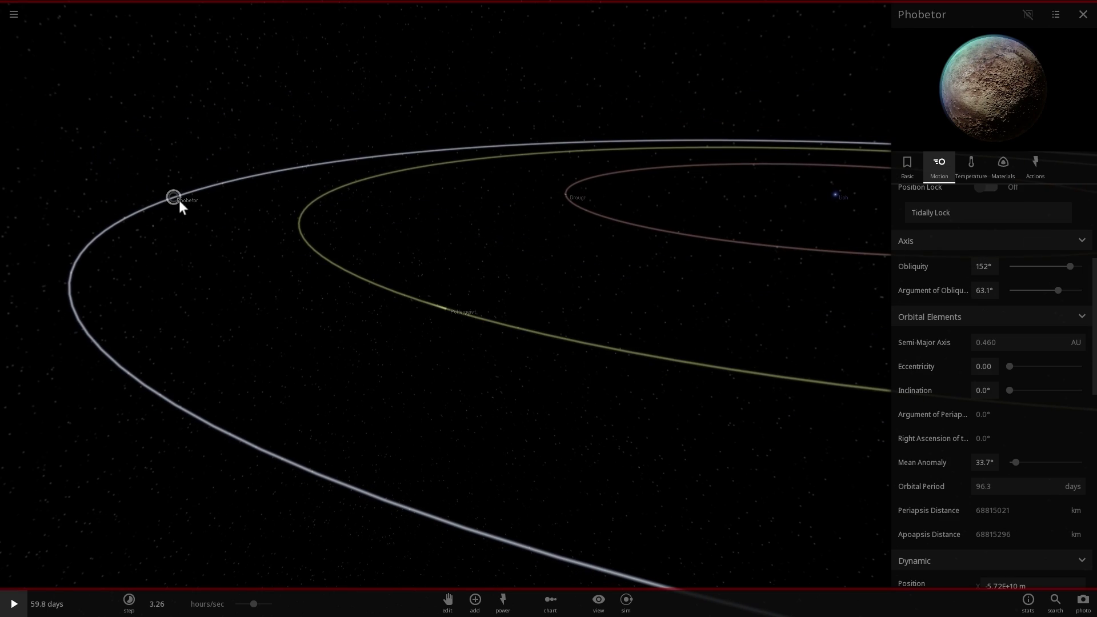
double_click(180, 201)
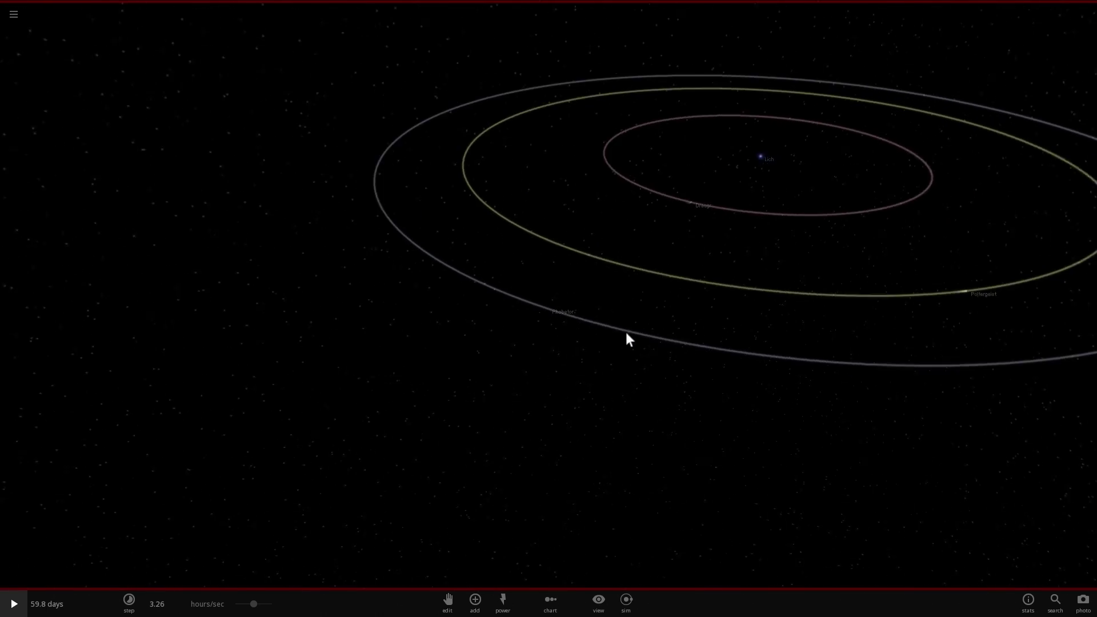
click(549, 308)
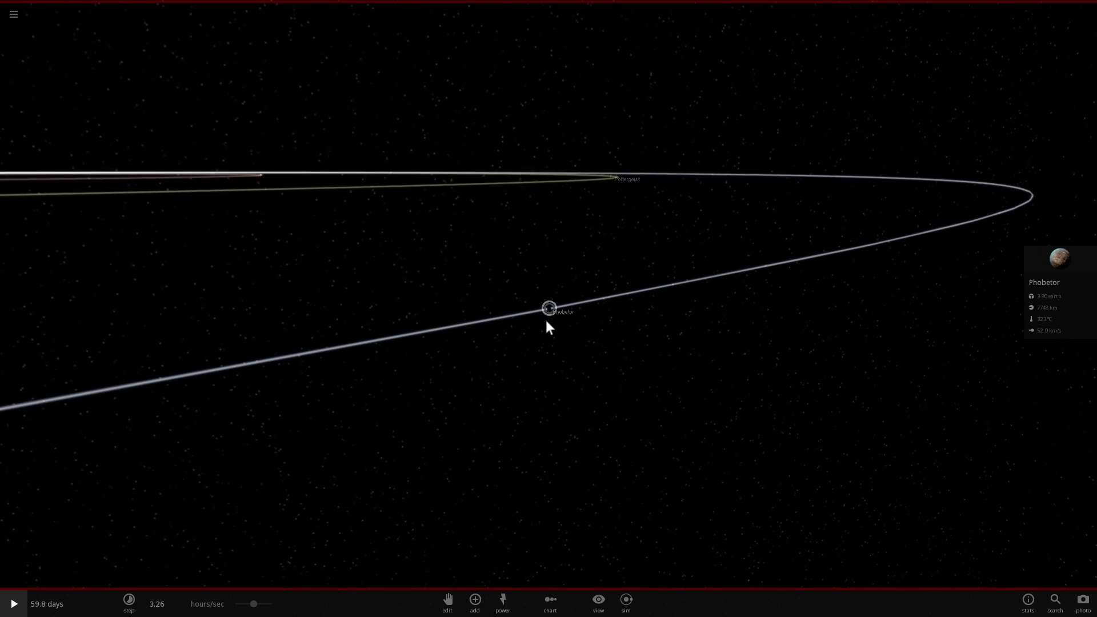
scroll(546, 320, up, 5)
scroll(546, 327, up, 3)
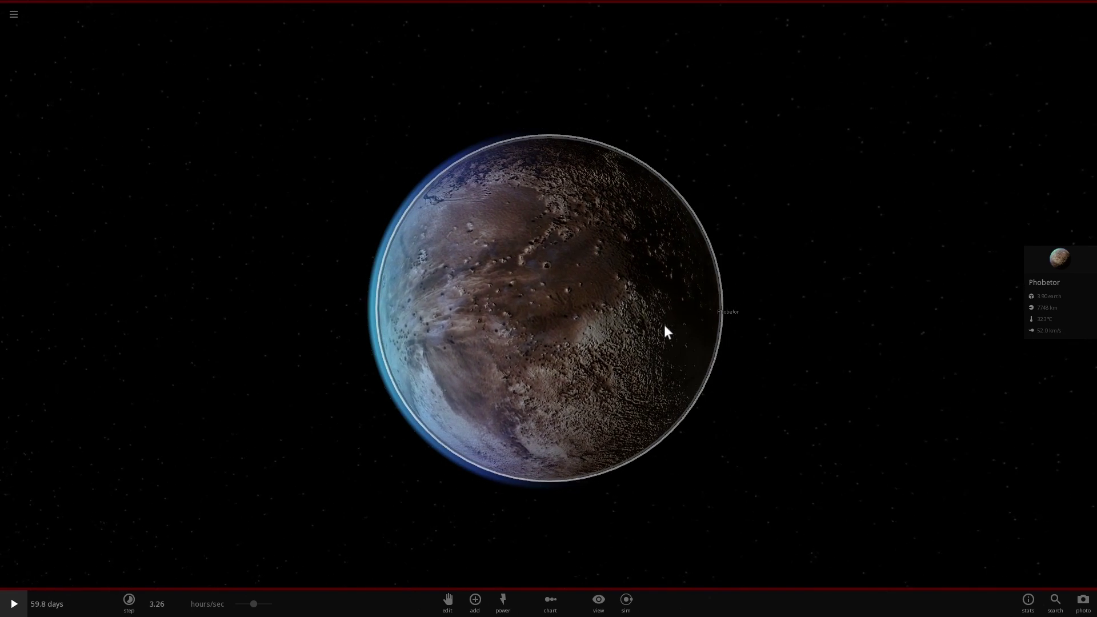
scroll(640, 332, up, 3)
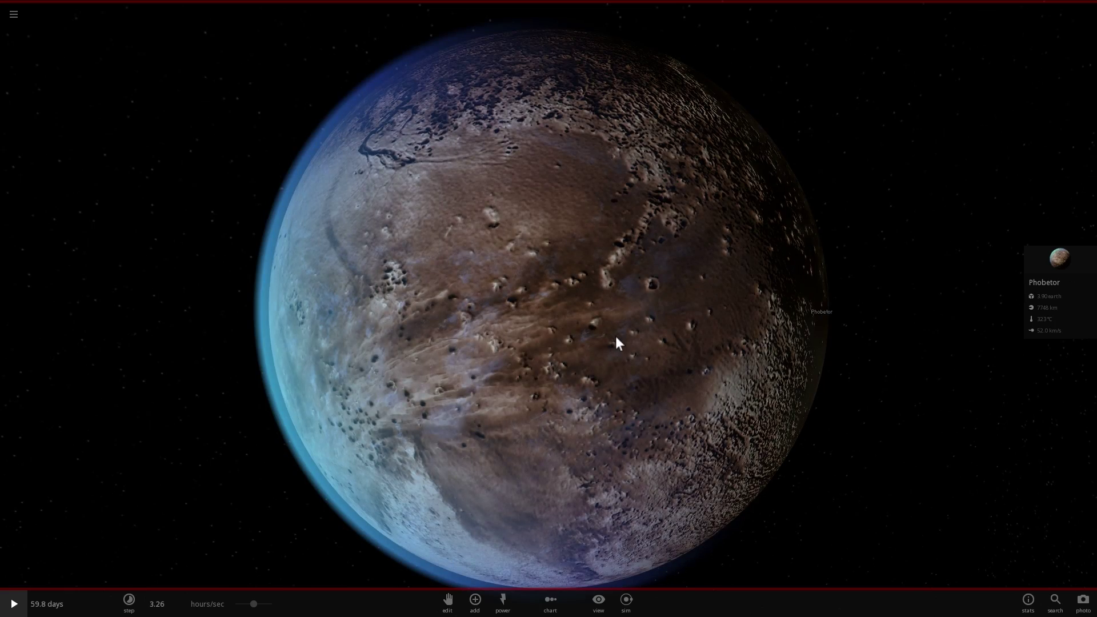
scroll(633, 355, down, 3)
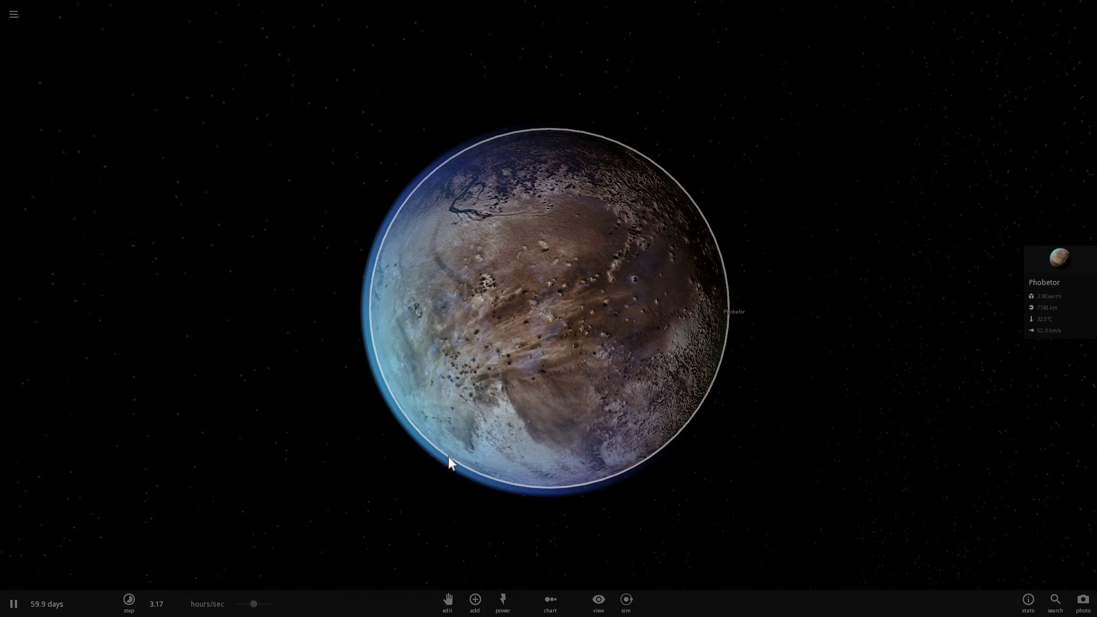
scroll(448, 456, up, 3)
Expand Phobetor's full properties: 3.90 earth mass, 7748 km radius, 25.9 m/s² gravity
click(1050, 268)
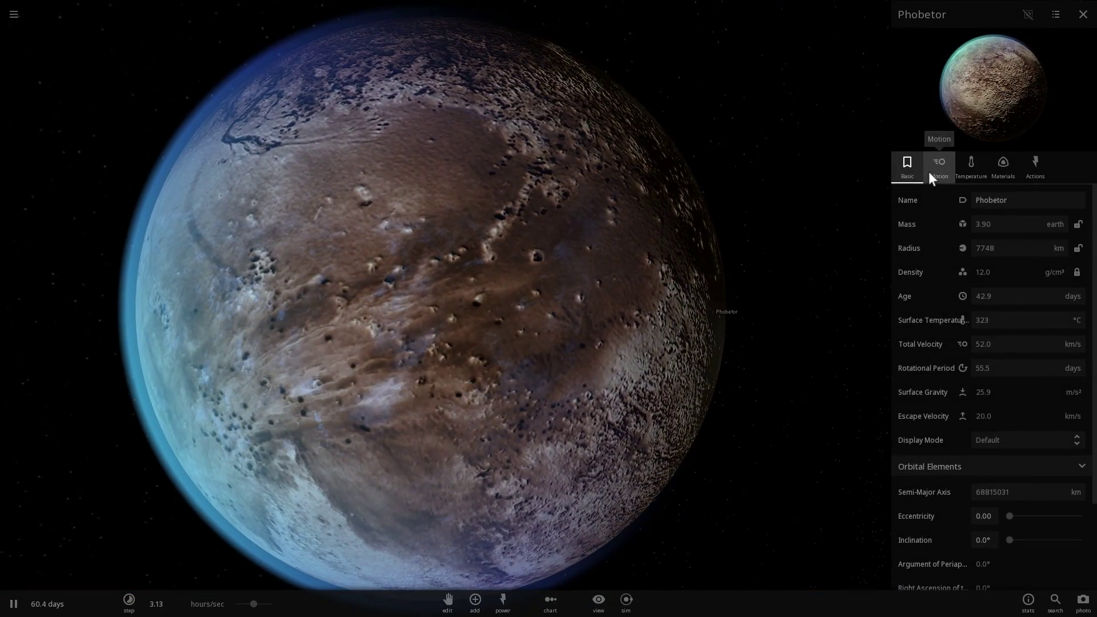
click(928, 171)
click(918, 173)
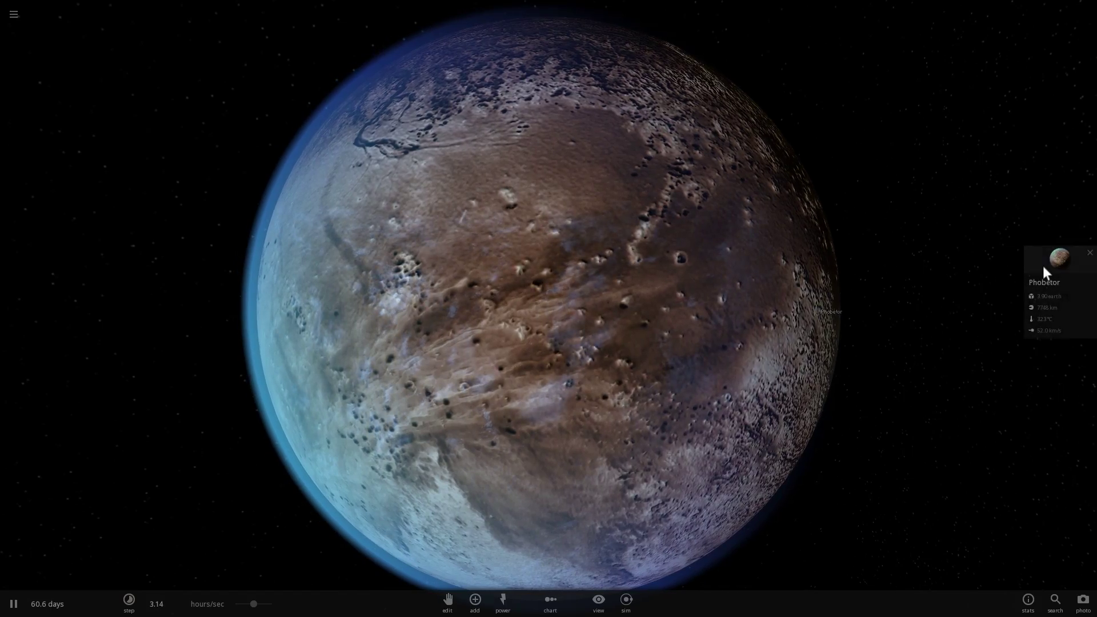
click(1044, 266)
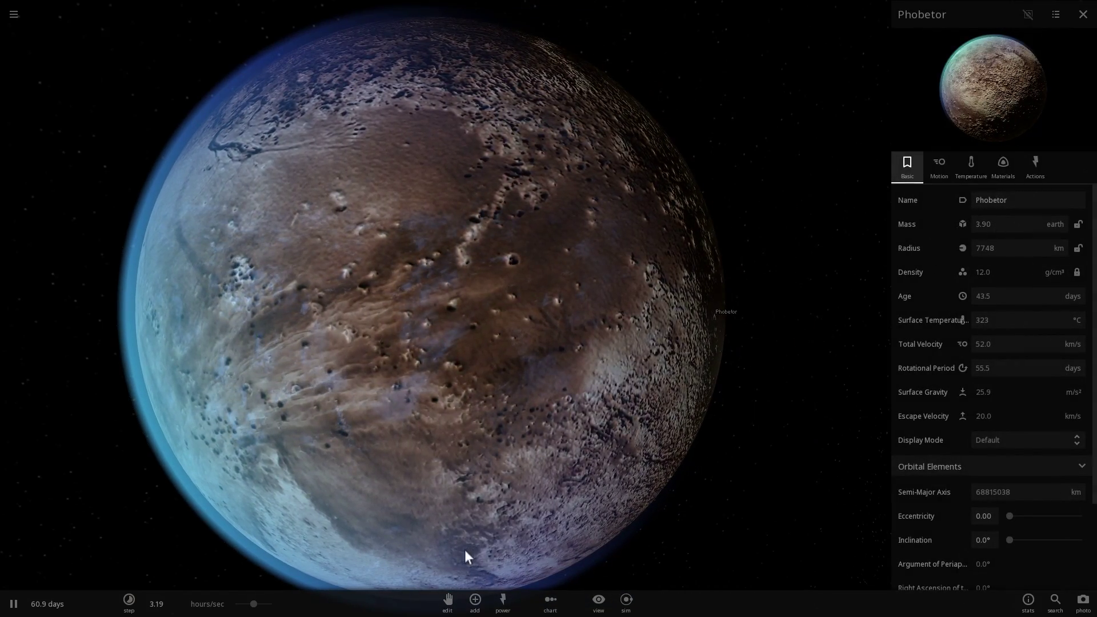
Pick Earth from the add catalogue, then cancel its placement
click(474, 600)
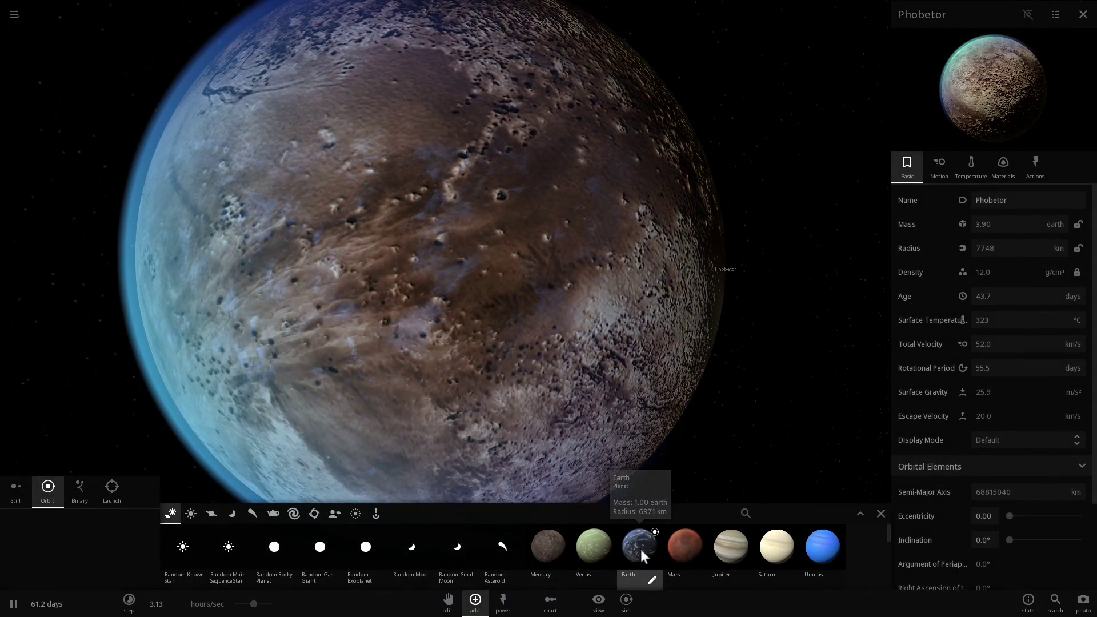
click(640, 550)
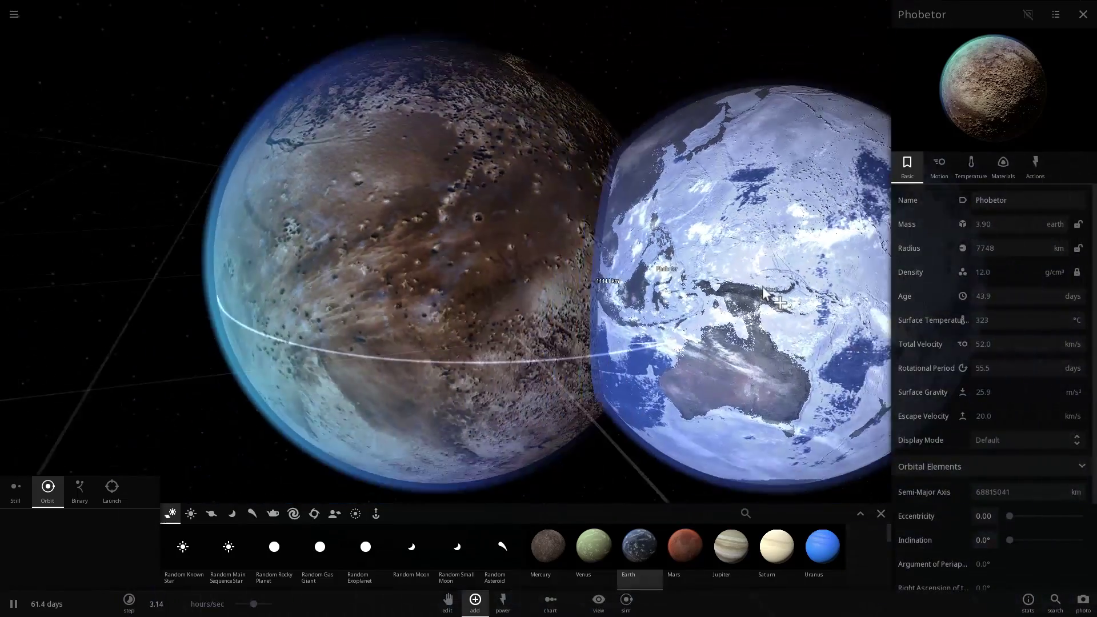
scroll(764, 292, down, 3)
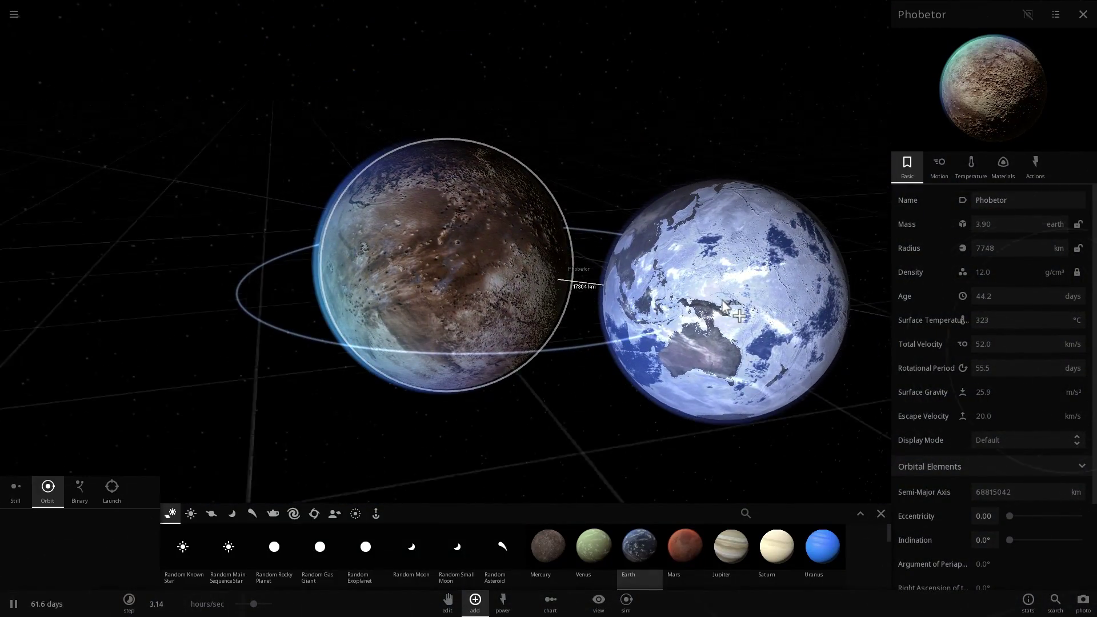
right_click(647, 333)
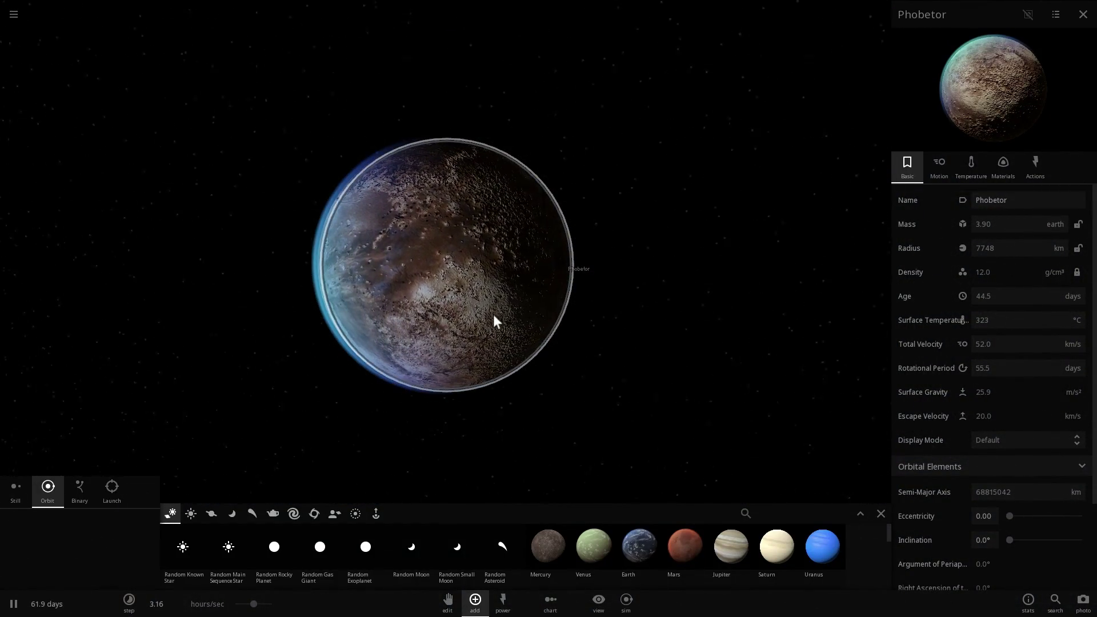
scroll(494, 317, up, 5)
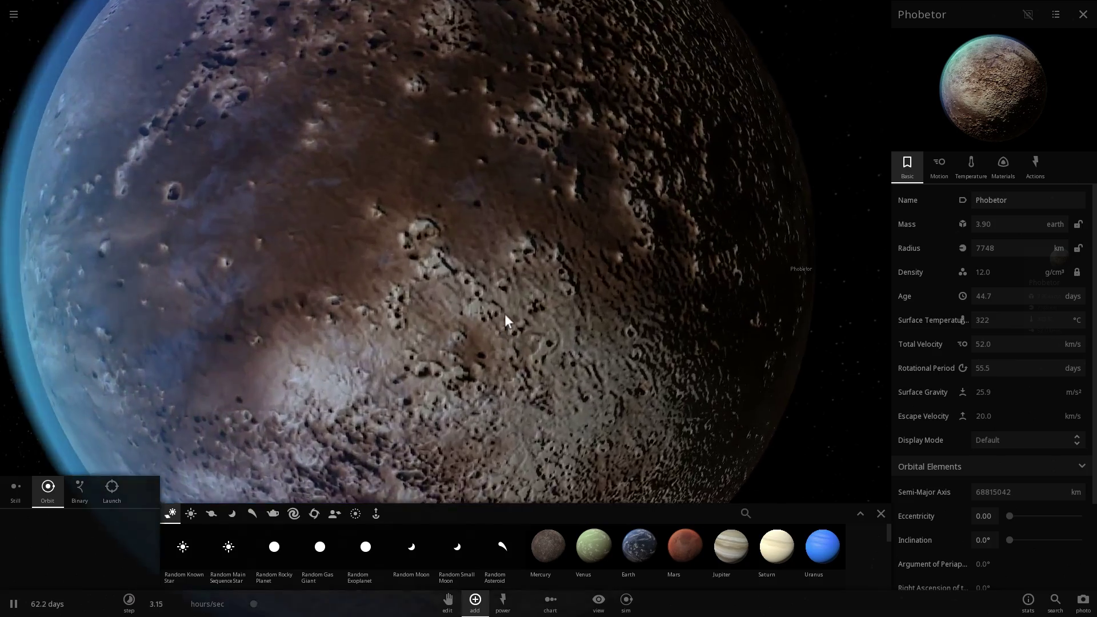
scroll(457, 311, down, 3)
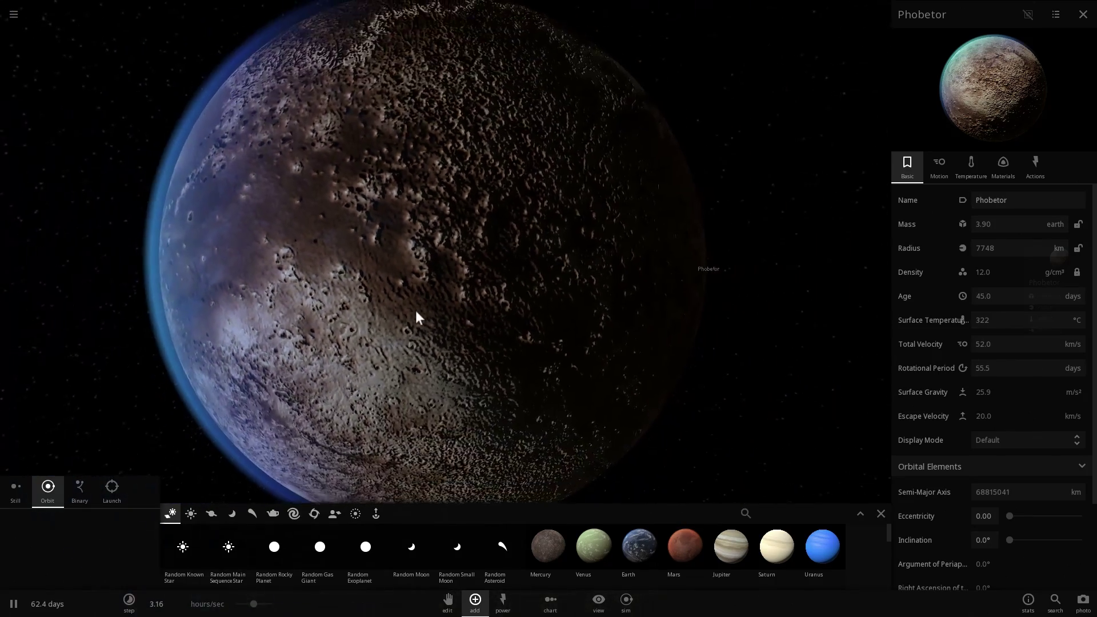
Zoom out and tilt the camera to see all three orbits around Lich from above
mouse_move(416, 312)
mouse_down()
mouse_move(833, 297)
mouse_move(742, 325)
mouse_move(644, 330)
mouse_move(752, 337)
mouse_move(818, 319)
mouse_up()
scroll(725, 325, down, 3)
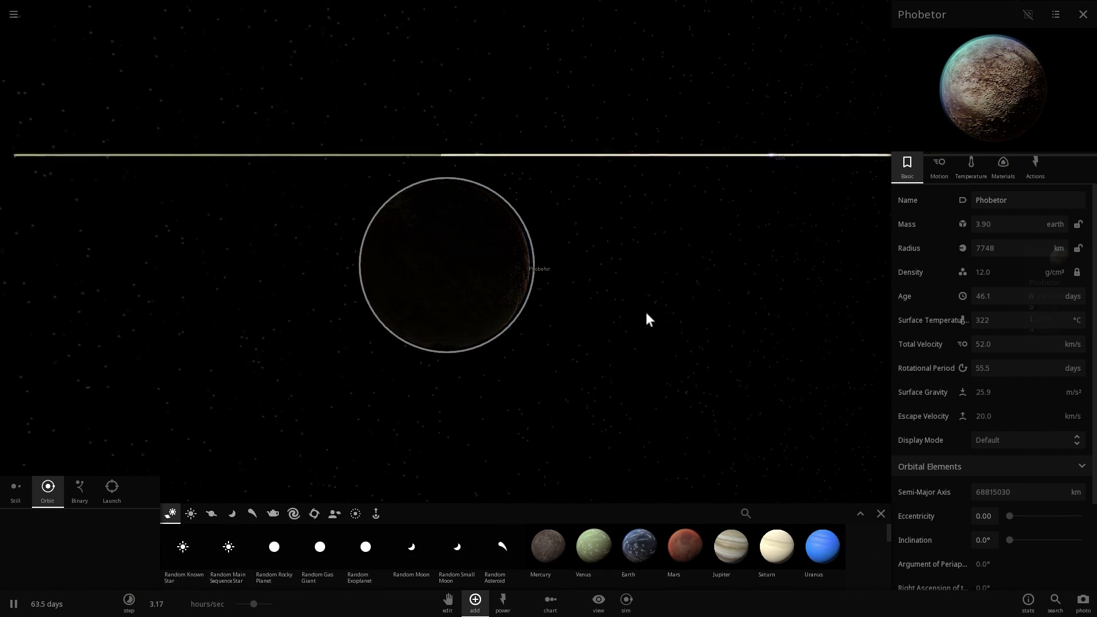
scroll(634, 313, down, 3)
drag(619, 317, 668, 318)
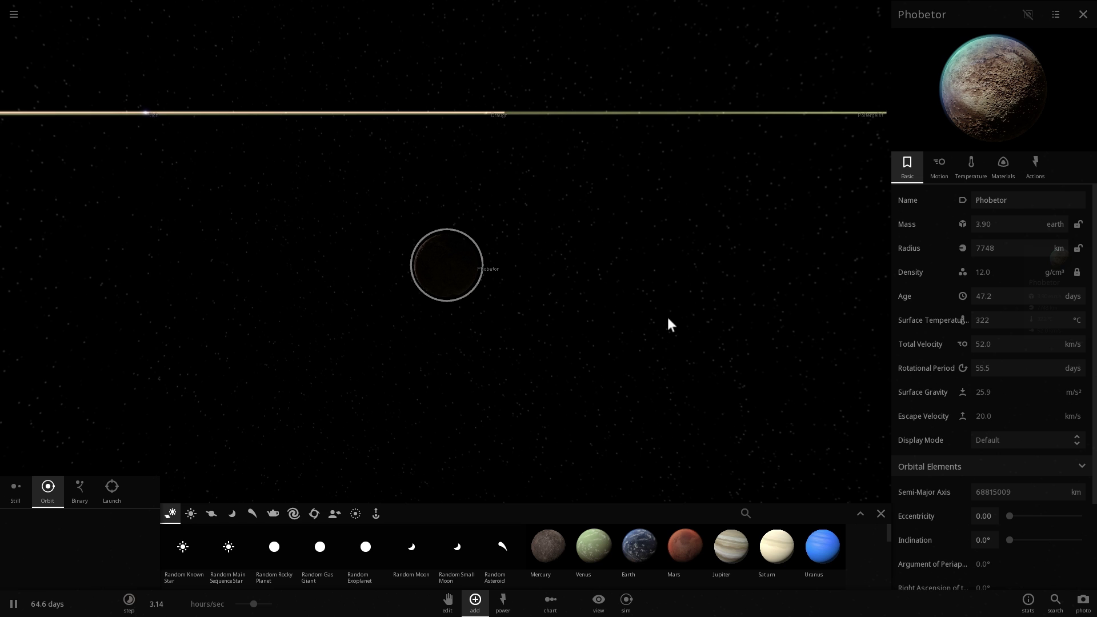
scroll(438, 160, down, 2)
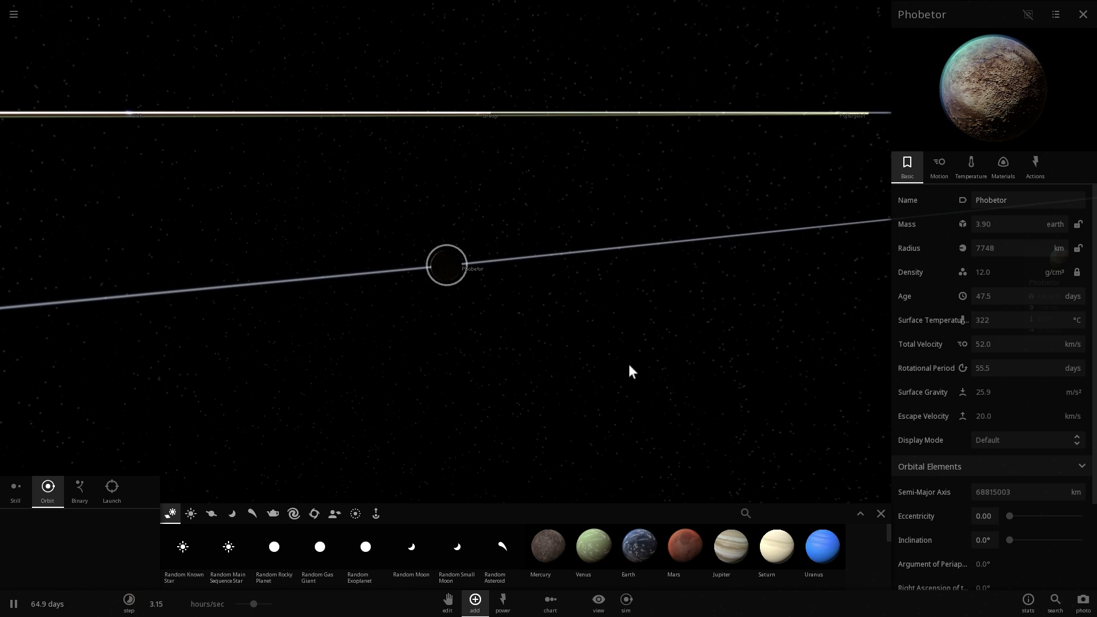
mouse_move(560, 317)
mouse_down()
mouse_move(530, 304)
mouse_move(522, 370)
mouse_move(503, 357)
mouse_up()
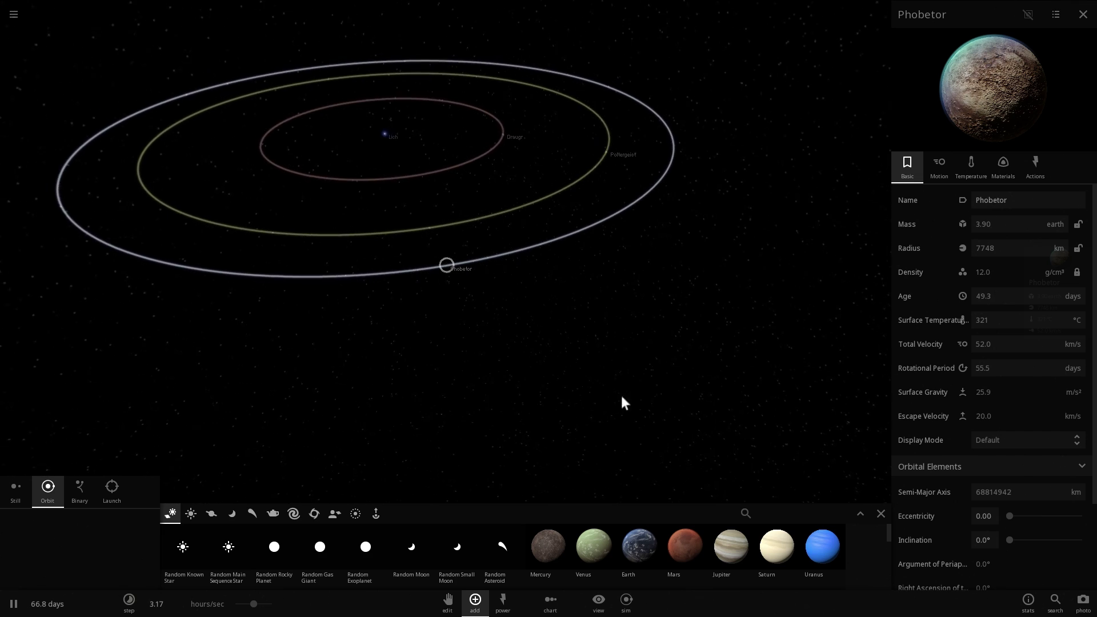
Close the add catalogue, select the Lich pulsar and zoom in on it
click(880, 513)
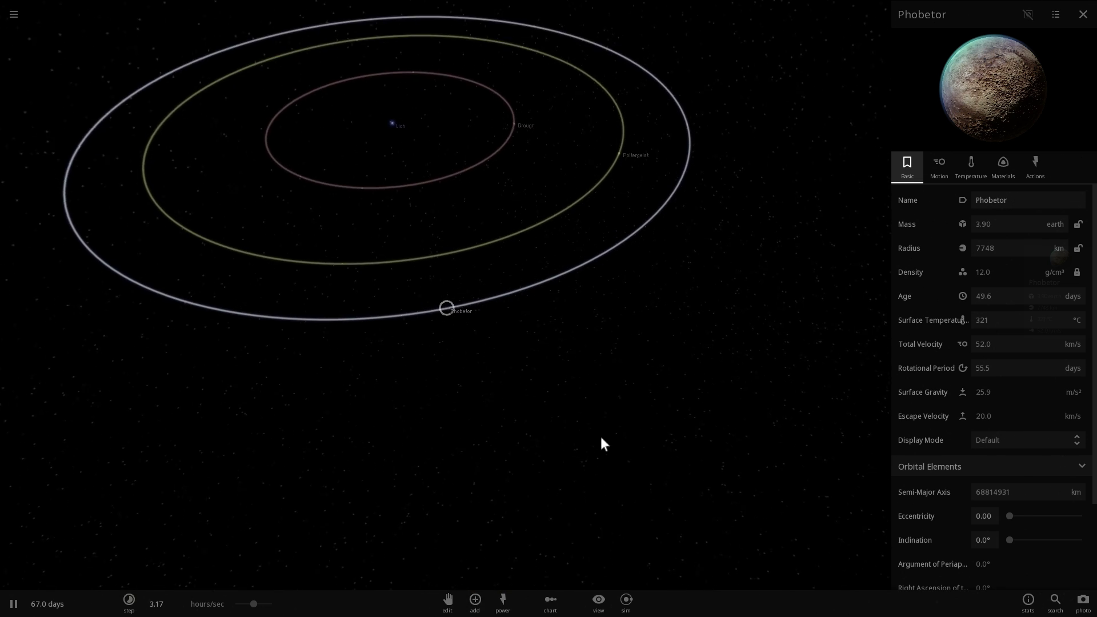
click(384, 101)
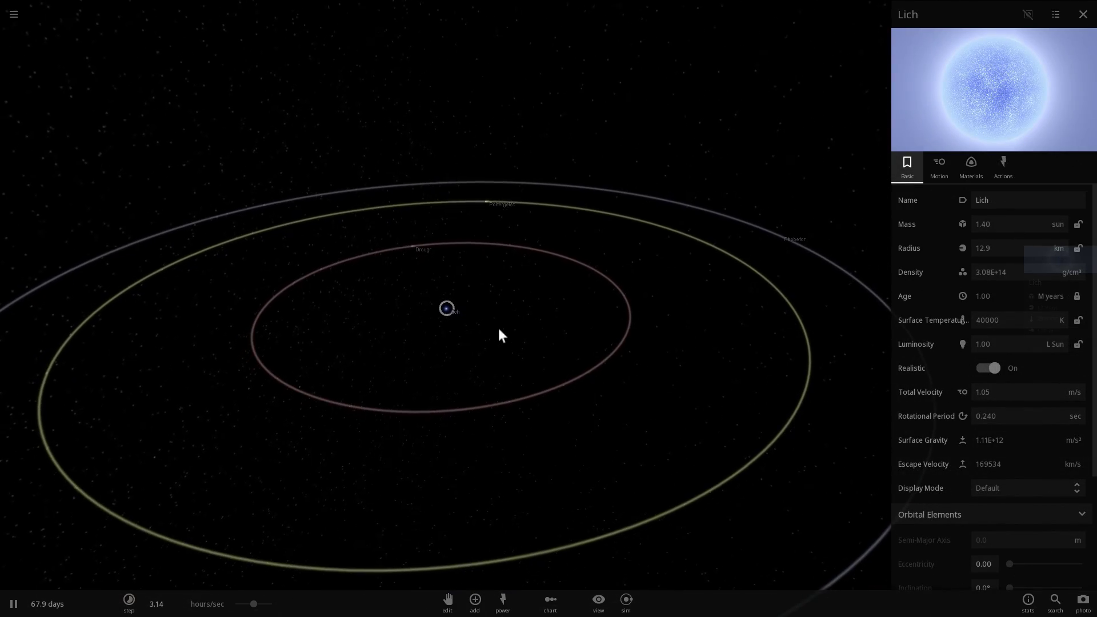
scroll(498, 329, up, 3)
scroll(499, 335, up, 5)
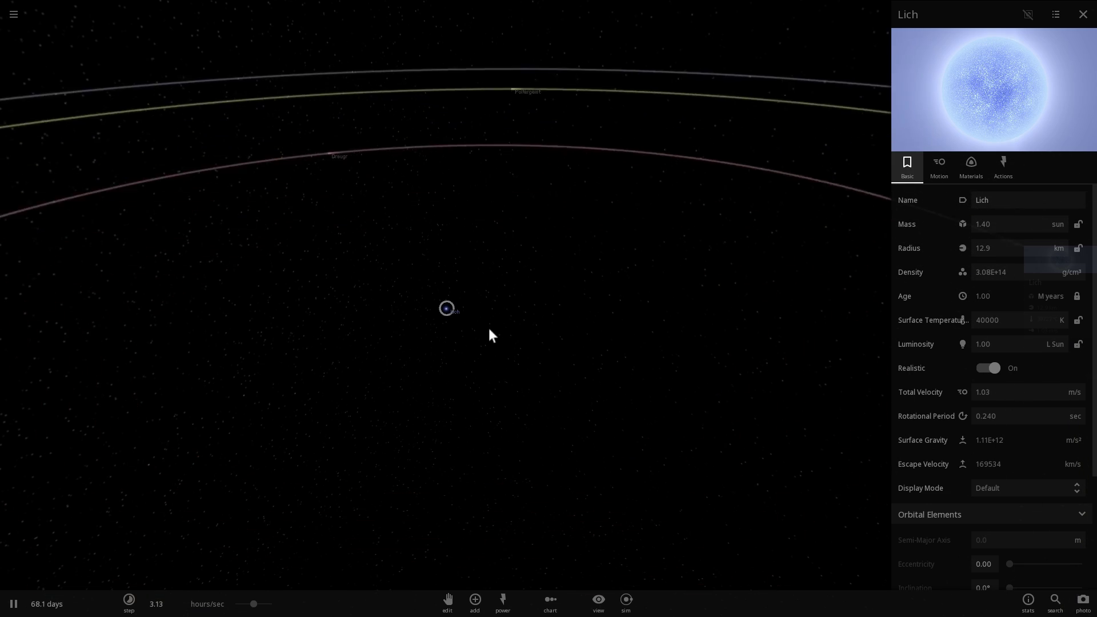
scroll(443, 318, up, 3)
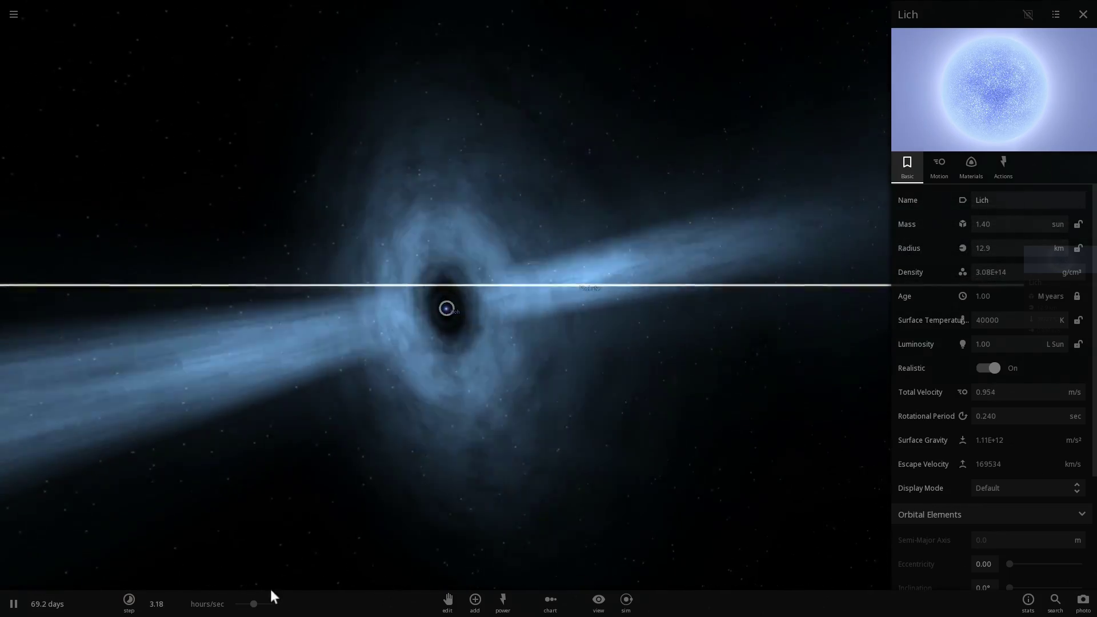
Nudge the simulation speed up and orbit the view to show the pulsar's disk and jets
mouse_move(254, 604)
mouse_down()
mouse_move(268, 604)
mouse_move(242, 595)
mouse_up()
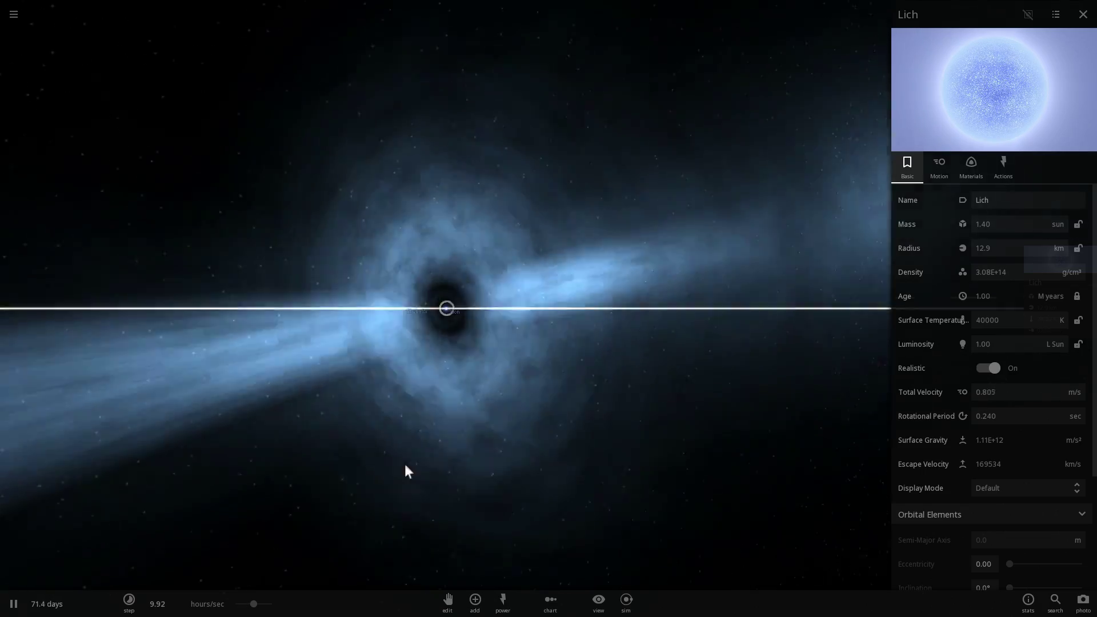
mouse_move(403, 462)
mouse_down()
mouse_move(466, 462)
mouse_move(427, 484)
mouse_up()
mouse_move(310, 516)
mouse_down()
mouse_move(304, 609)
mouse_move(240, 605)
mouse_up()
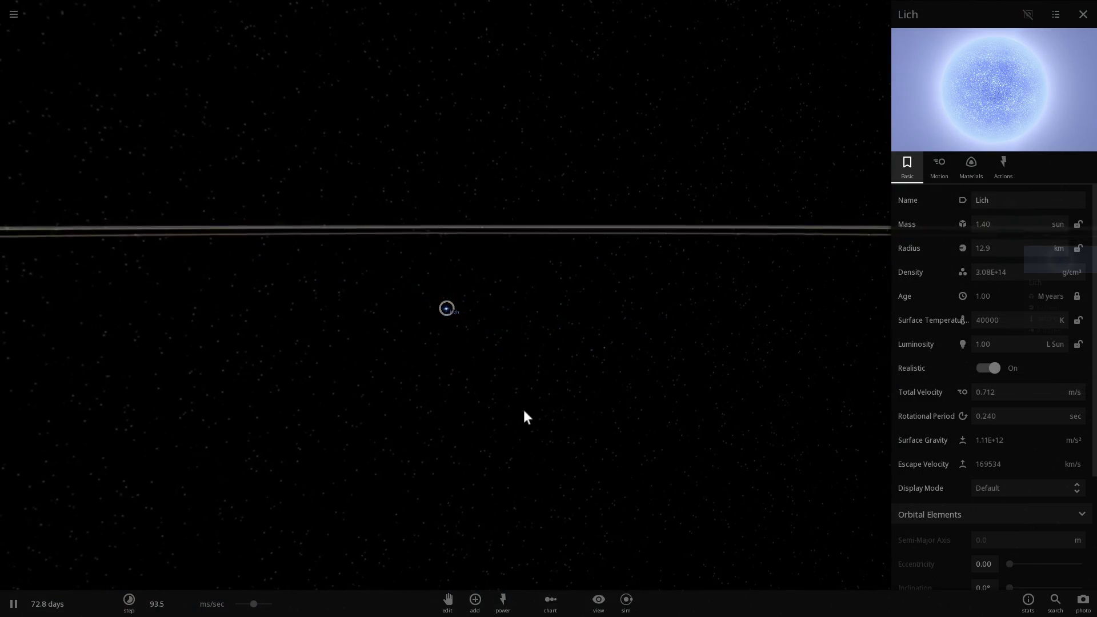
Tilt the view onto the three orbits and raise the simulation speed to about 19.2 days/sec
mouse_move(524, 411)
mouse_down()
mouse_move(505, 403)
mouse_move(495, 434)
mouse_move(507, 461)
mouse_up()
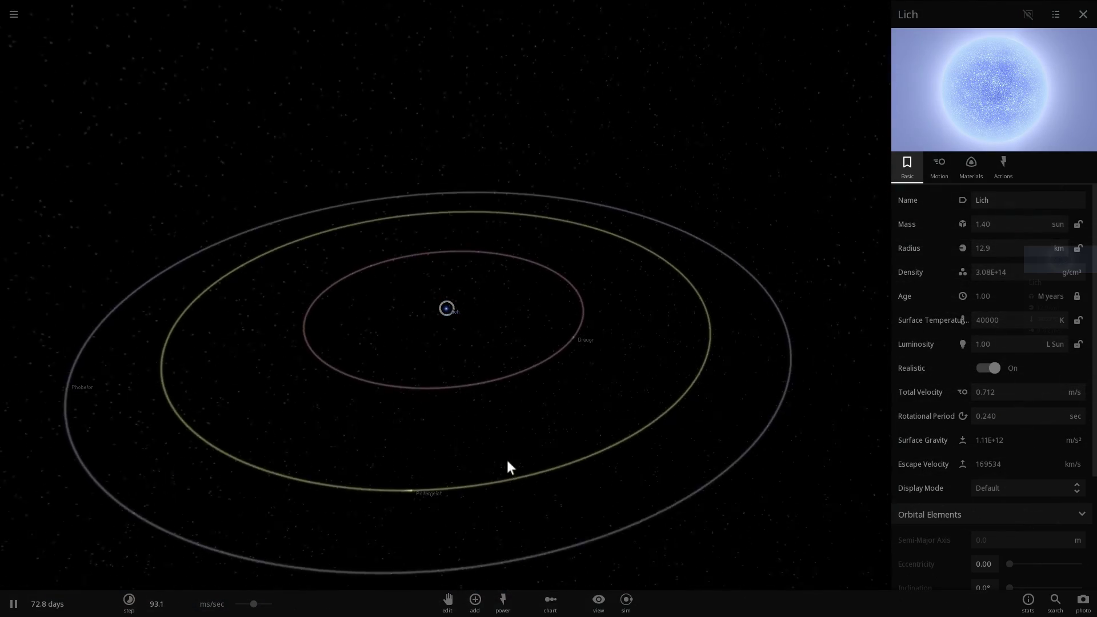
scroll(506, 461, down, 5)
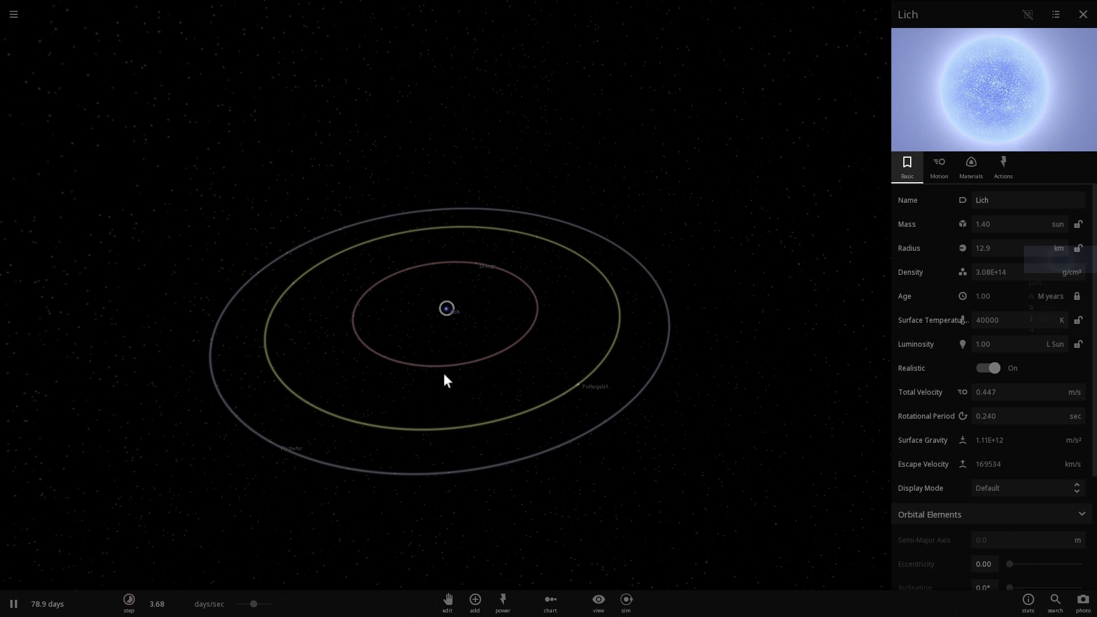
drag(550, 422, 554, 417)
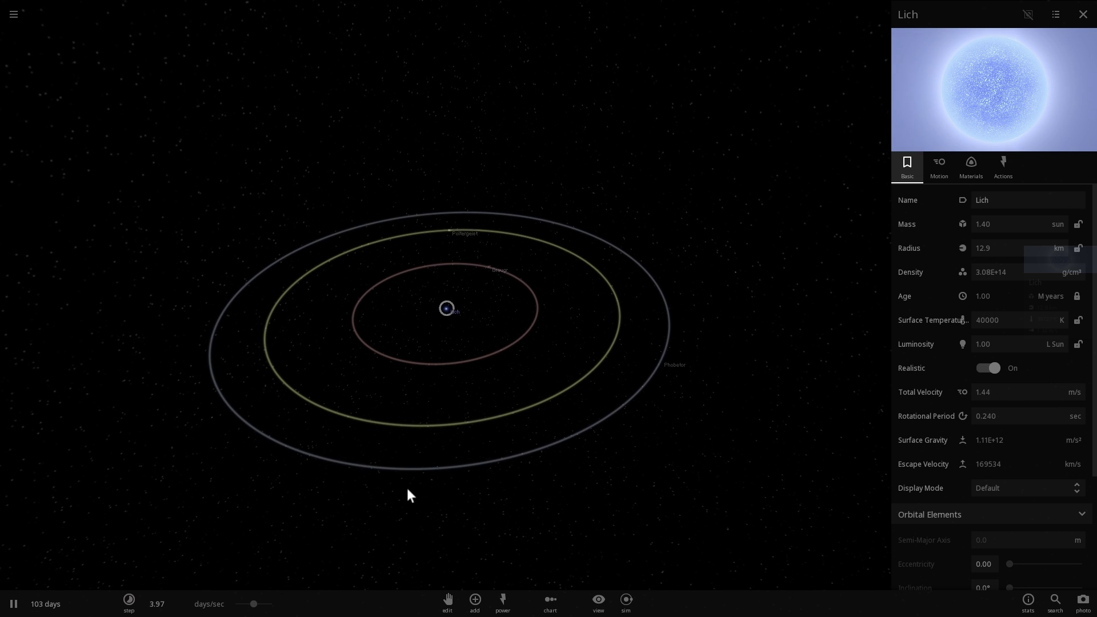
mouse_move(409, 489)
mouse_down()
mouse_move(458, 481)
mouse_move(436, 494)
mouse_up()
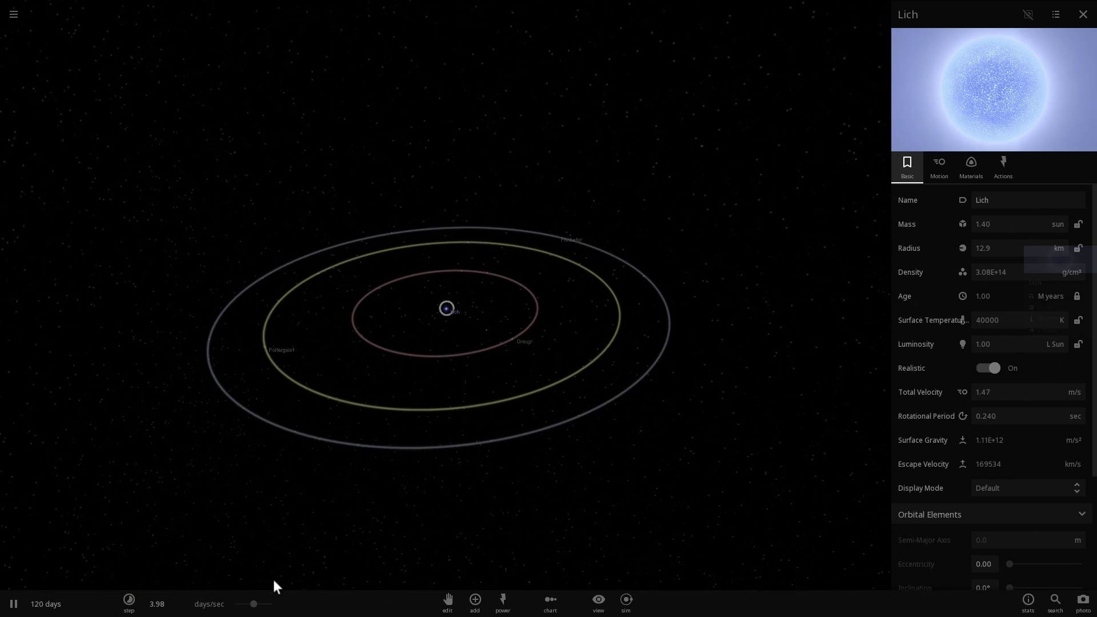
drag(265, 609, 281, 608)
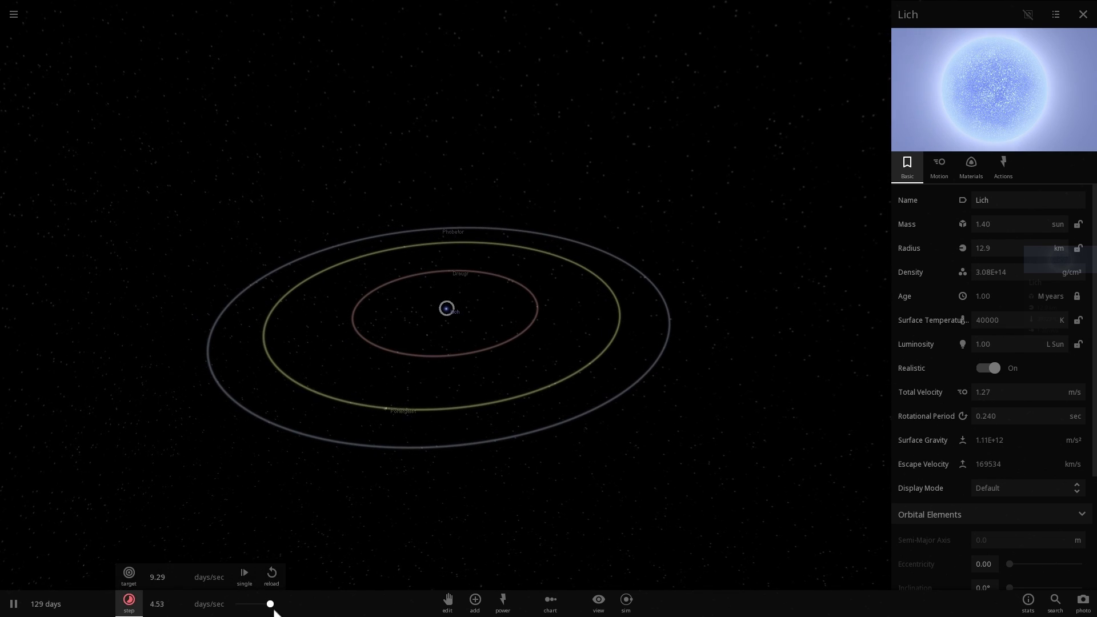
mouse_move(423, 471)
mouse_down()
mouse_move(455, 488)
mouse_move(545, 448)
mouse_up()
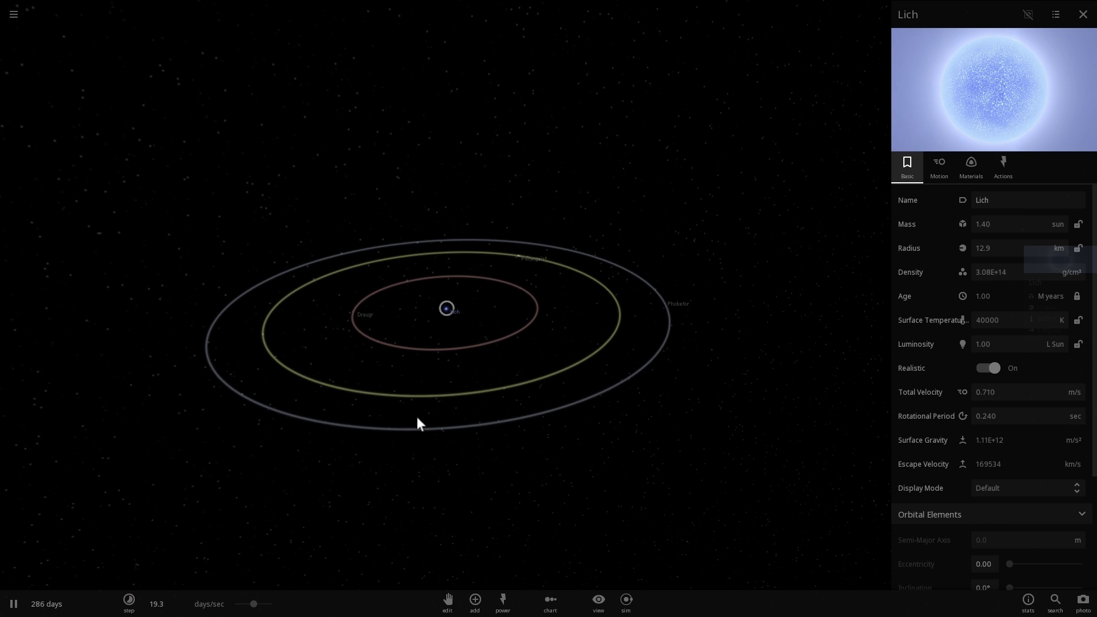
Adjust the camera between edge-on and top-down views while the planets circle Lich
drag(570, 403, 585, 386)
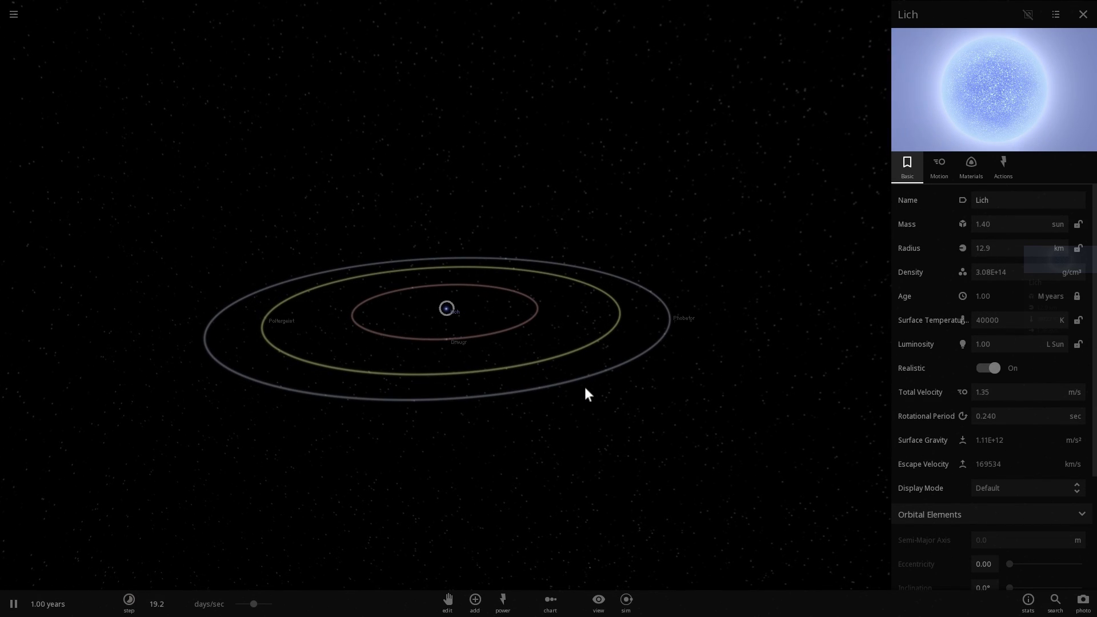
drag(586, 402, 610, 385)
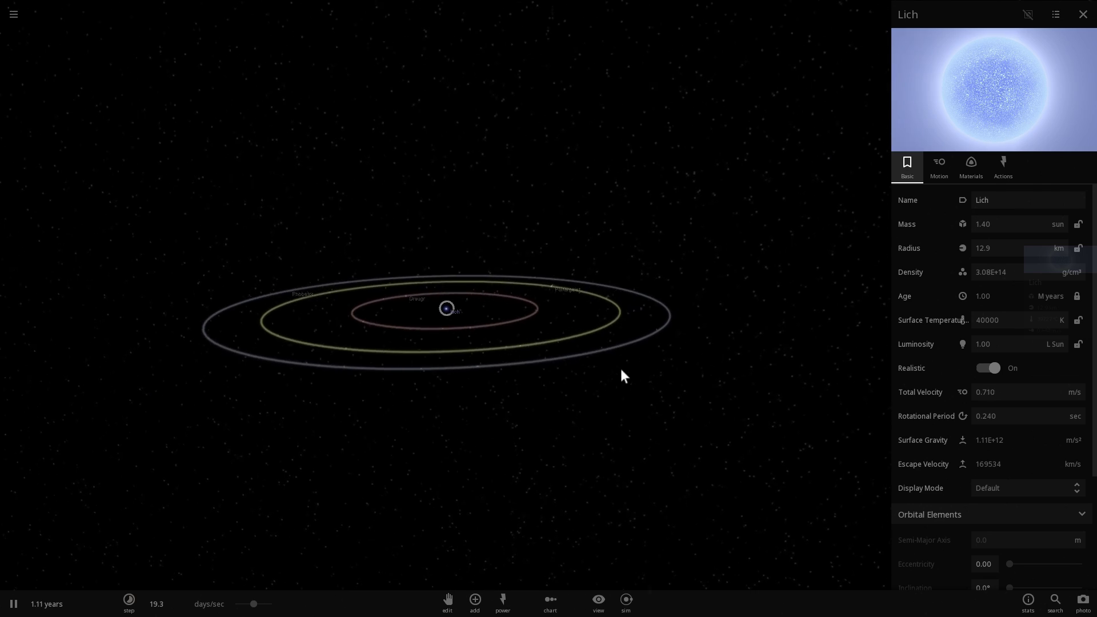
scroll(595, 378, up, 3)
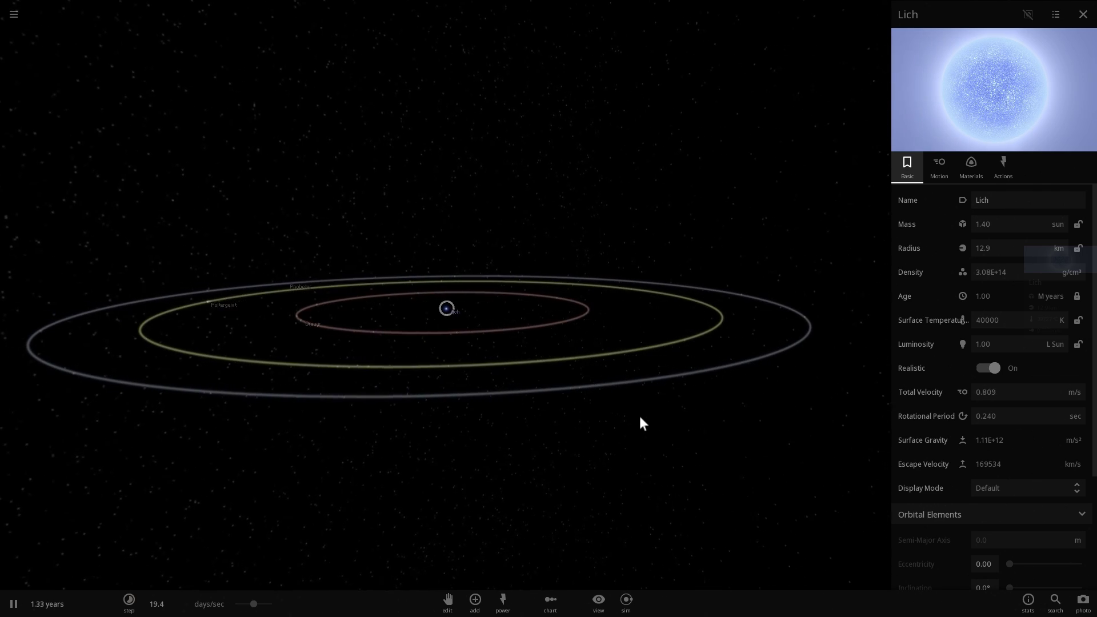
mouse_move(798, 399)
mouse_down()
mouse_move(797, 413)
mouse_move(762, 425)
mouse_up()
scroll(760, 421, down, 4)
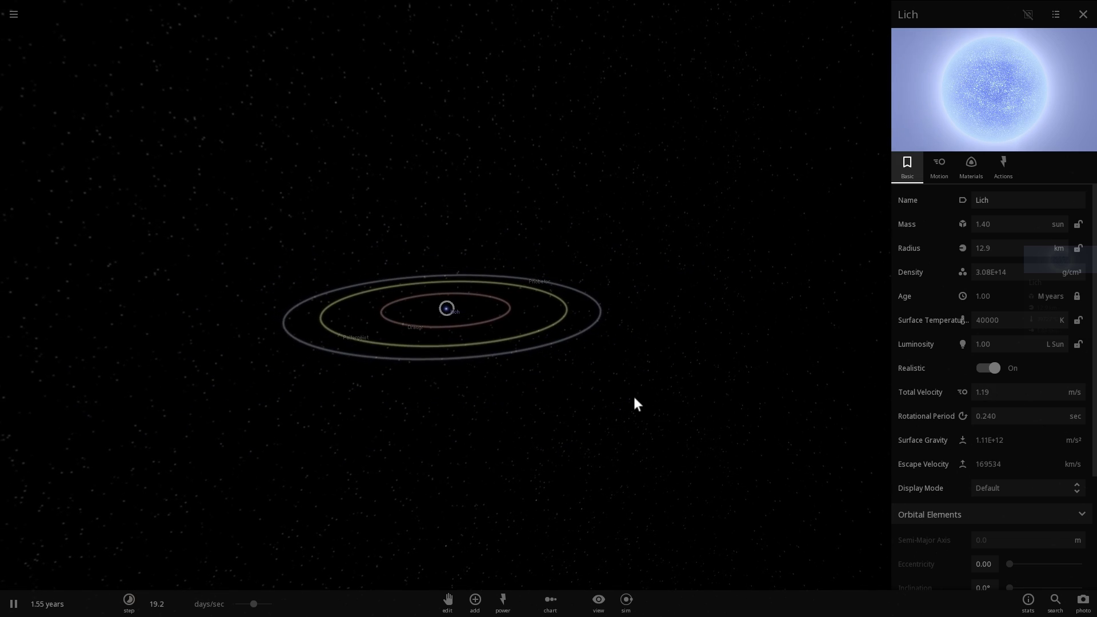
scroll(633, 398, up, 5)
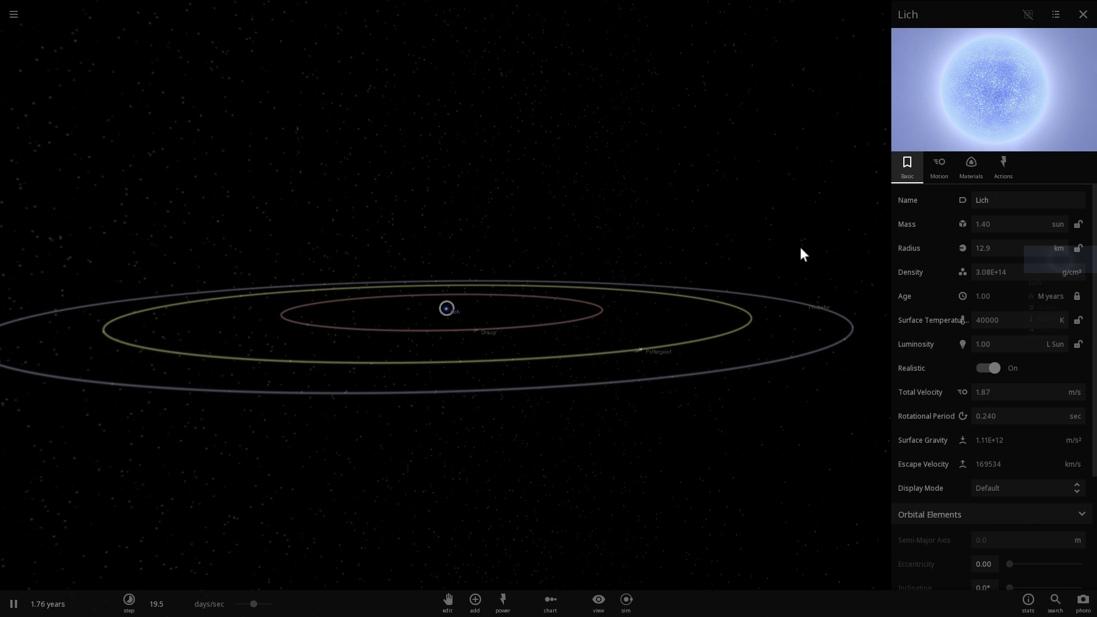
Dismiss Lich's full properties panel, leaving the system running at 1.98 years
click(1082, 16)
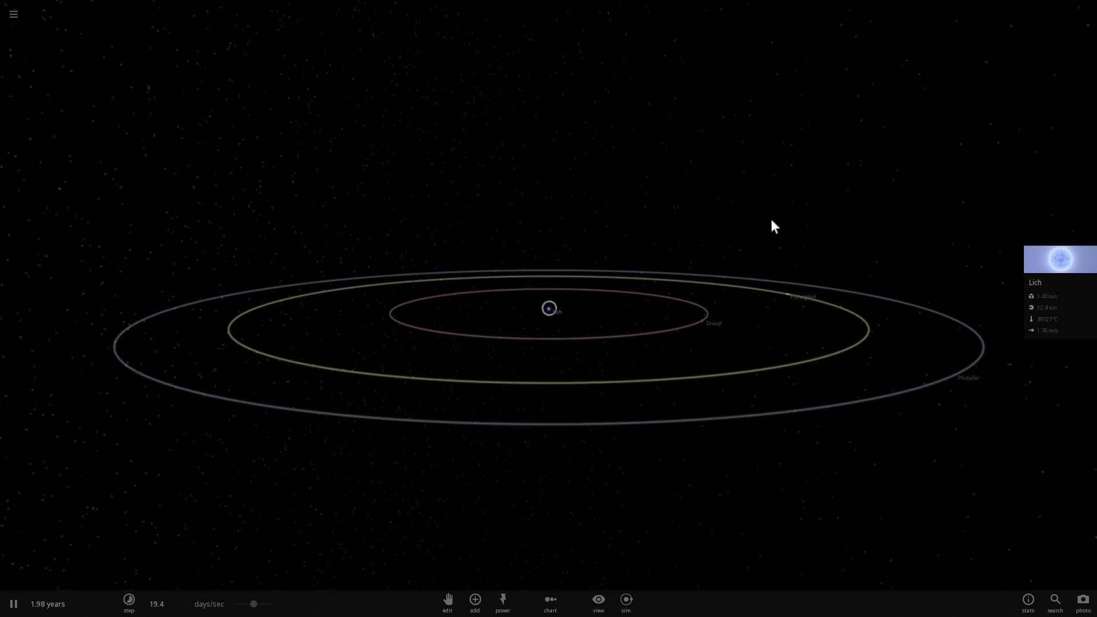